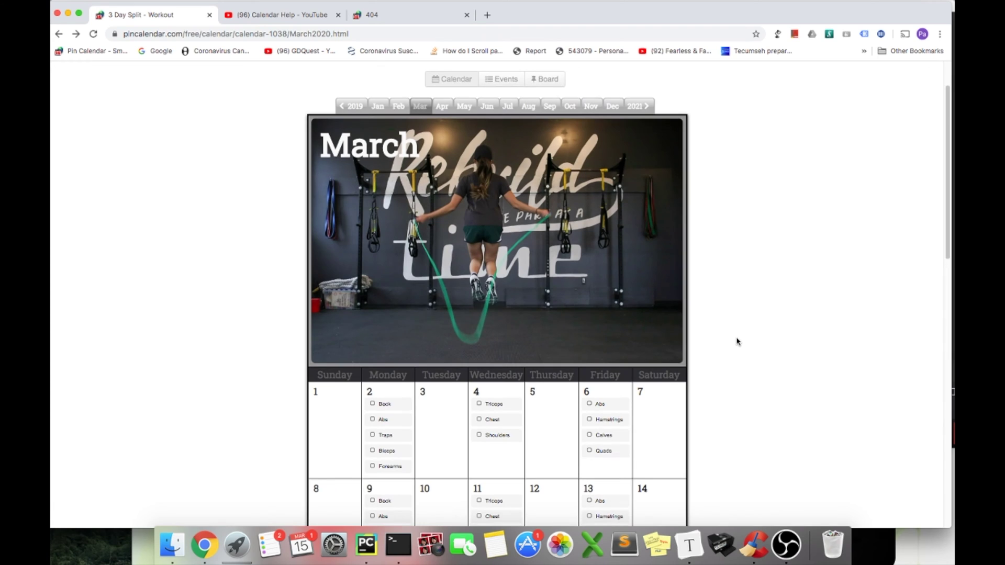
Step: Look over the March workout calendar and the exercises scheduled on its Mondays, Wednesdays and Fridays
scroll(736, 341, down, 2)
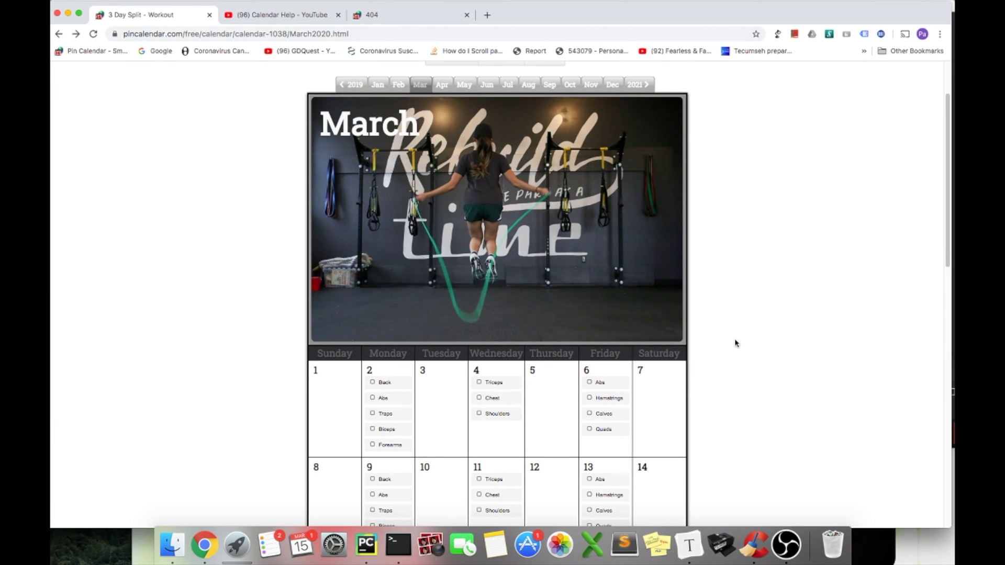
scroll(734, 344, down, 2)
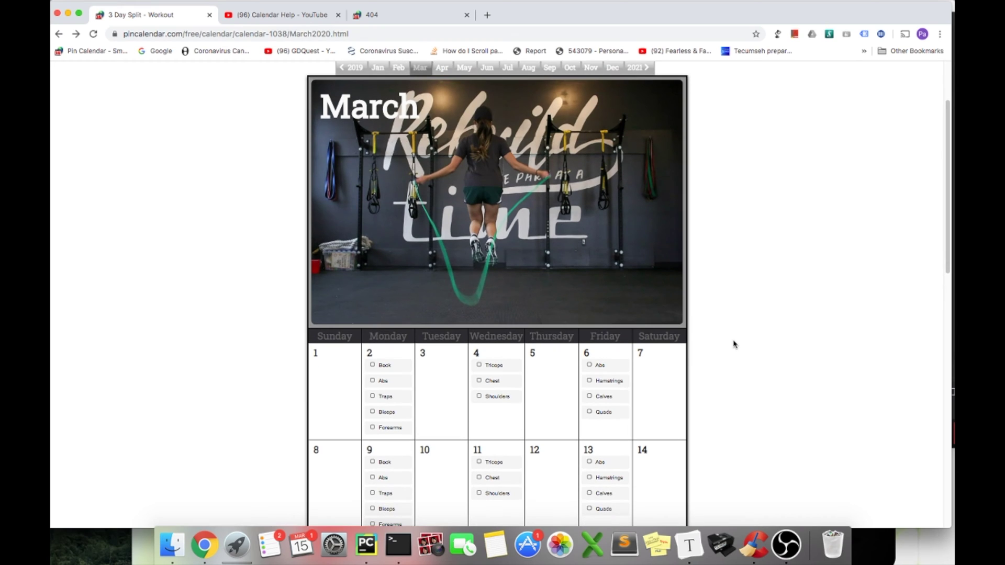
scroll(734, 344, down, 1)
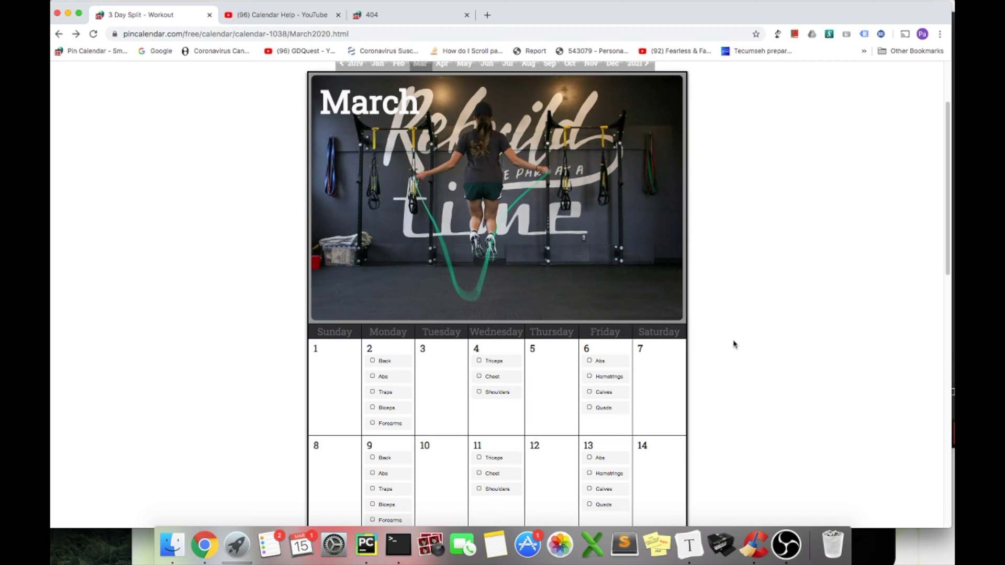
scroll(735, 344, down, 1)
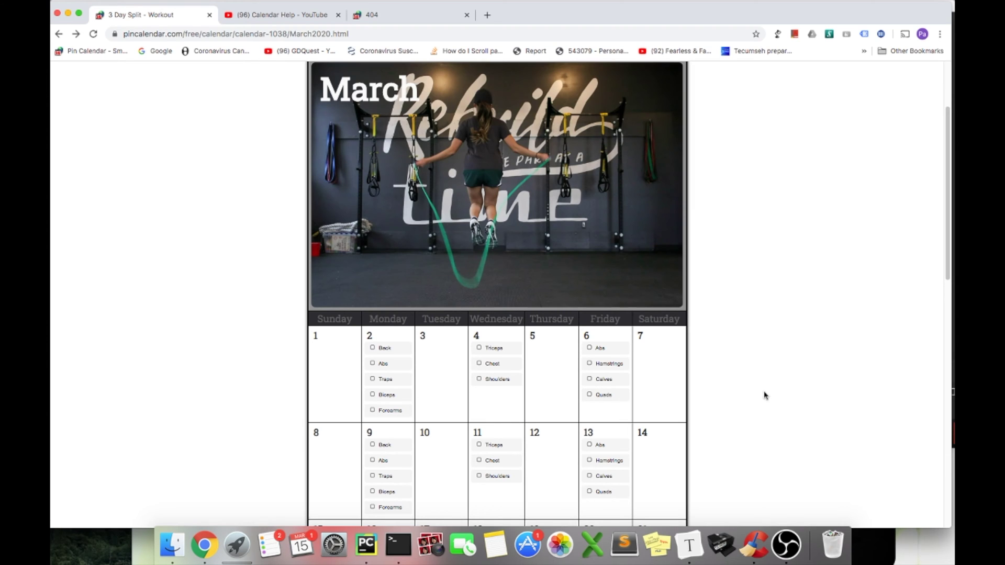
scroll(765, 396, down, 1)
scroll(758, 391, up, 4)
scroll(758, 392, down, 2)
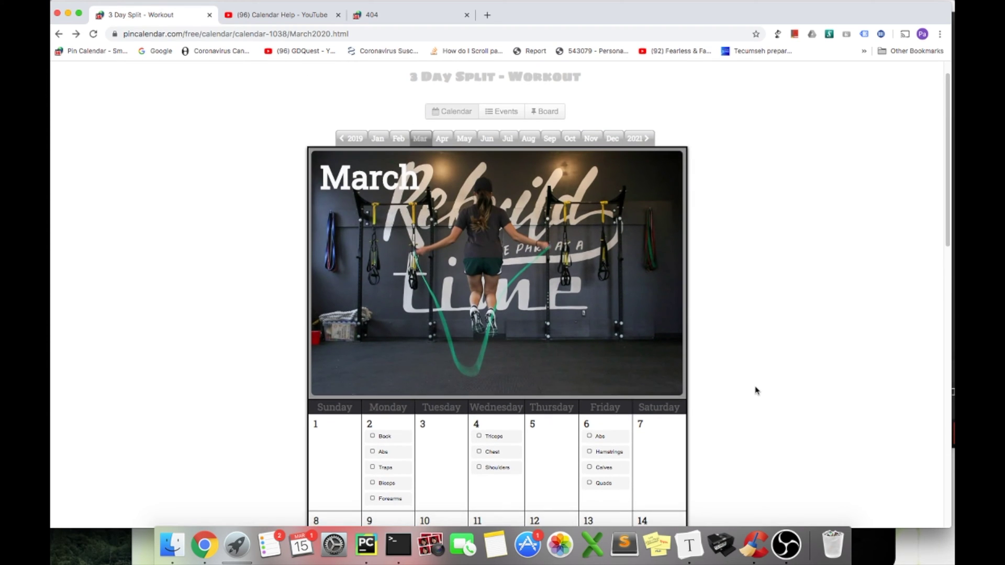
scroll(755, 390, down, 3)
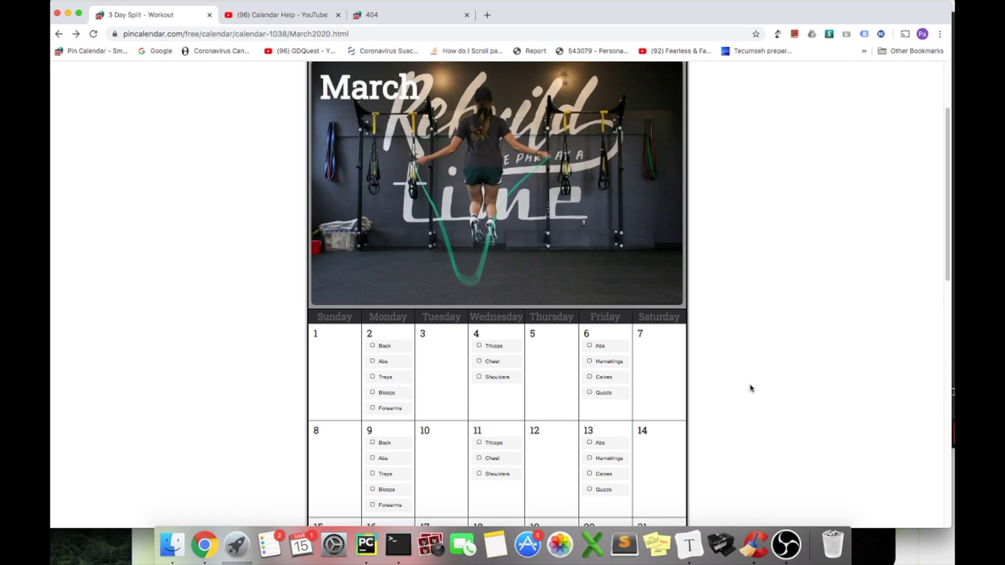
scroll(751, 388, down, 2)
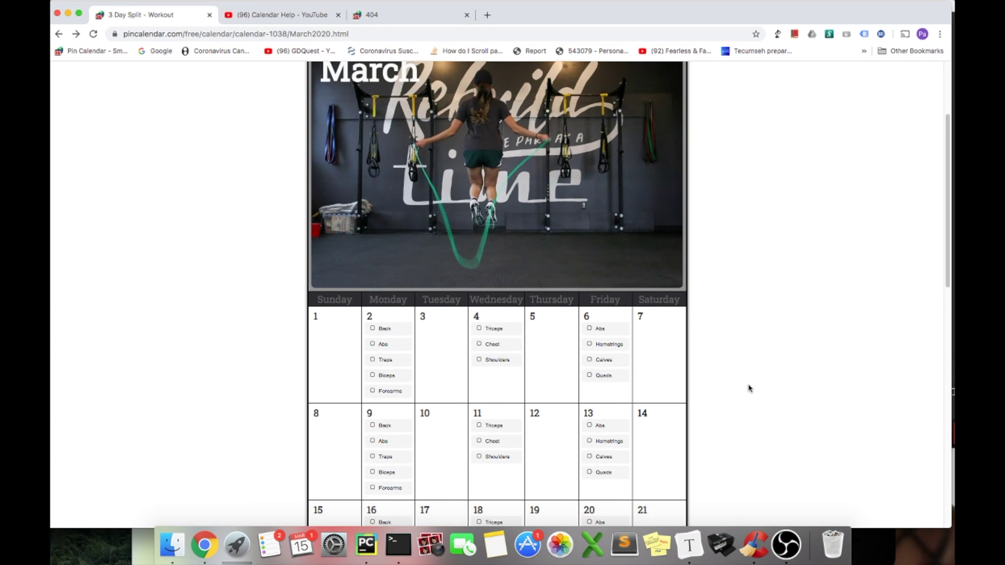
scroll(750, 389, down, 1)
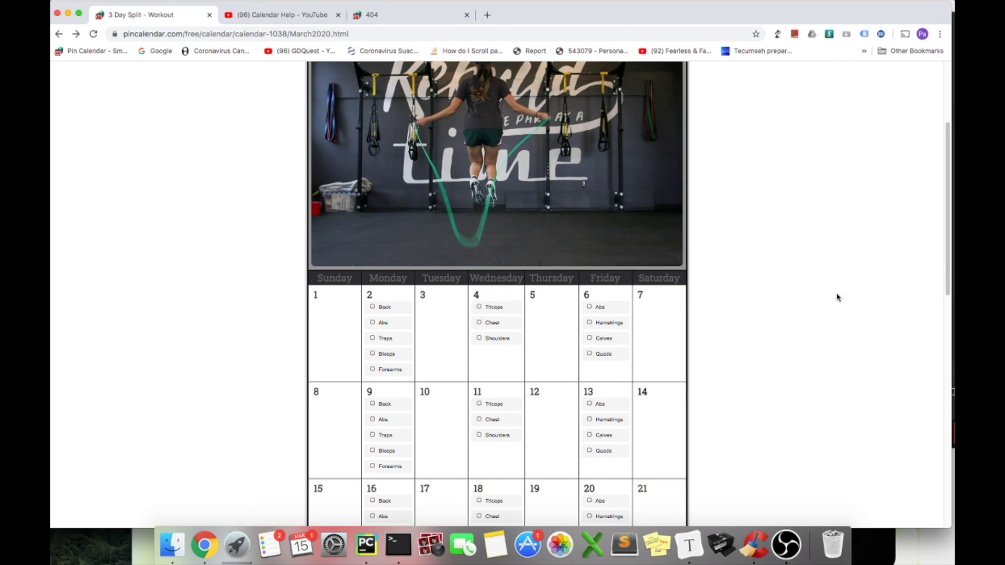
scroll(751, 373, down, 2)
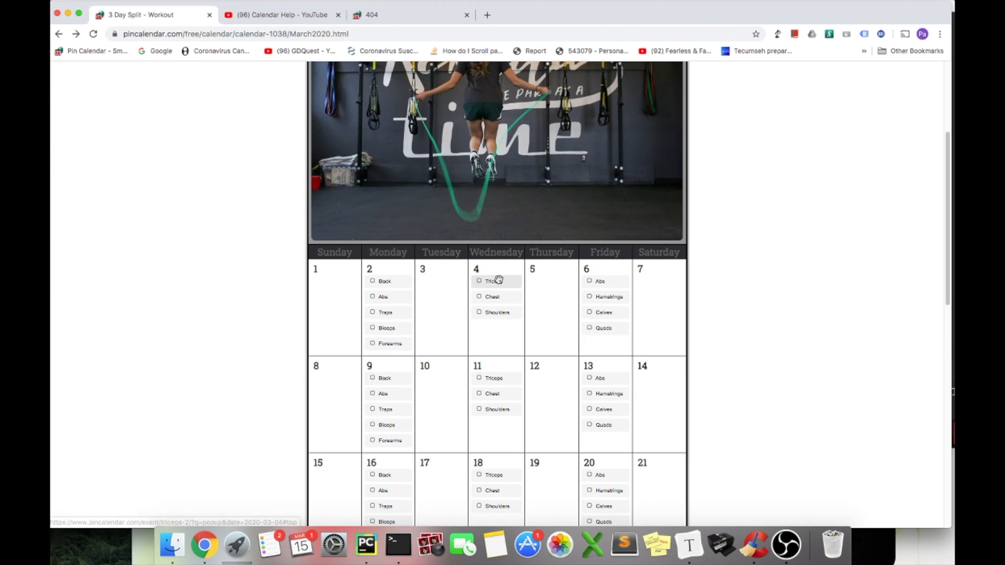
Step: Create a new event on Tuesday, March 3 and title it Swimming
click(436, 282)
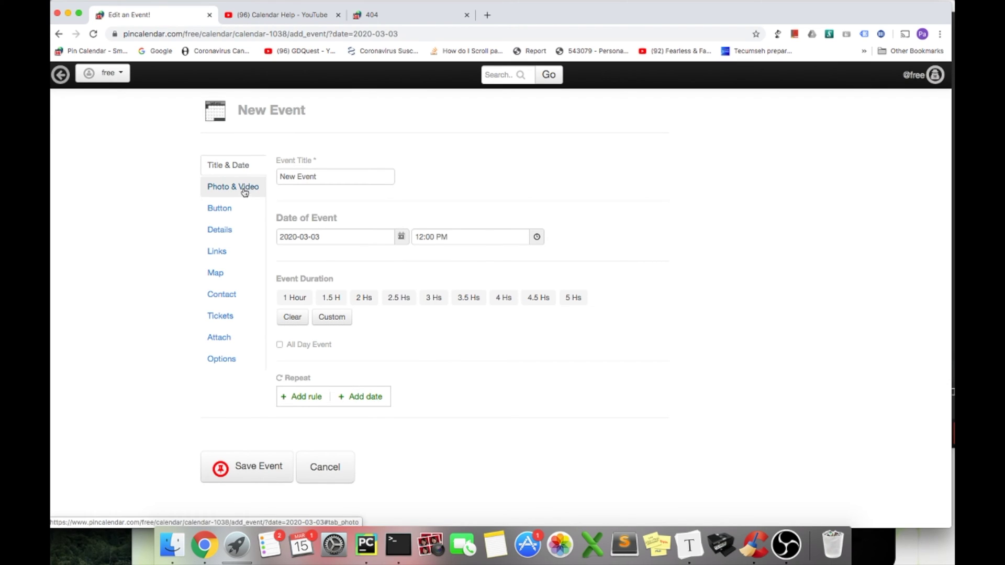
click(294, 178)
triple_click(295, 179)
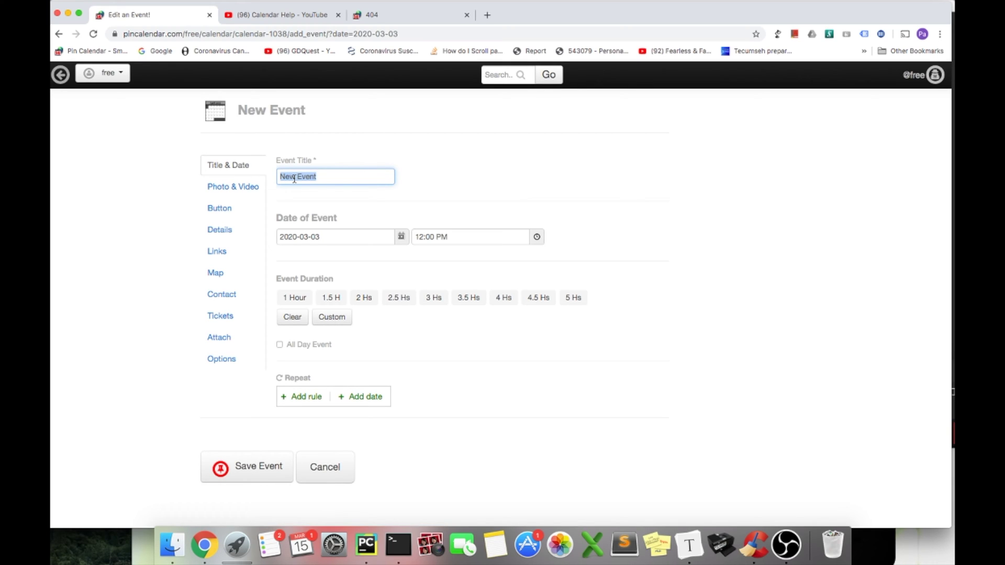
text(Swimming)
click(654, 234)
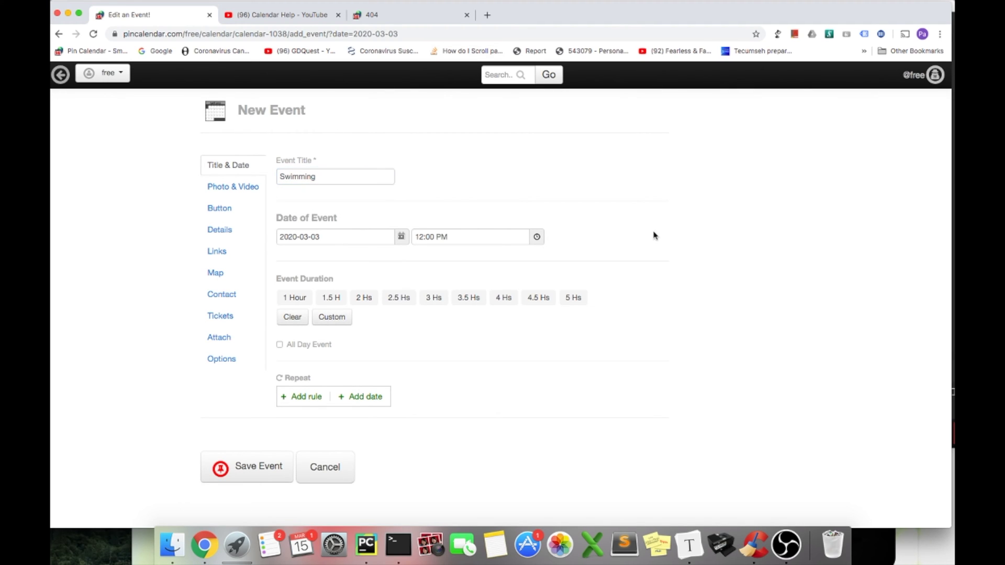
Step: Give the Swimming event an unchecked checkmark in its button settings and save the event
click(220, 208)
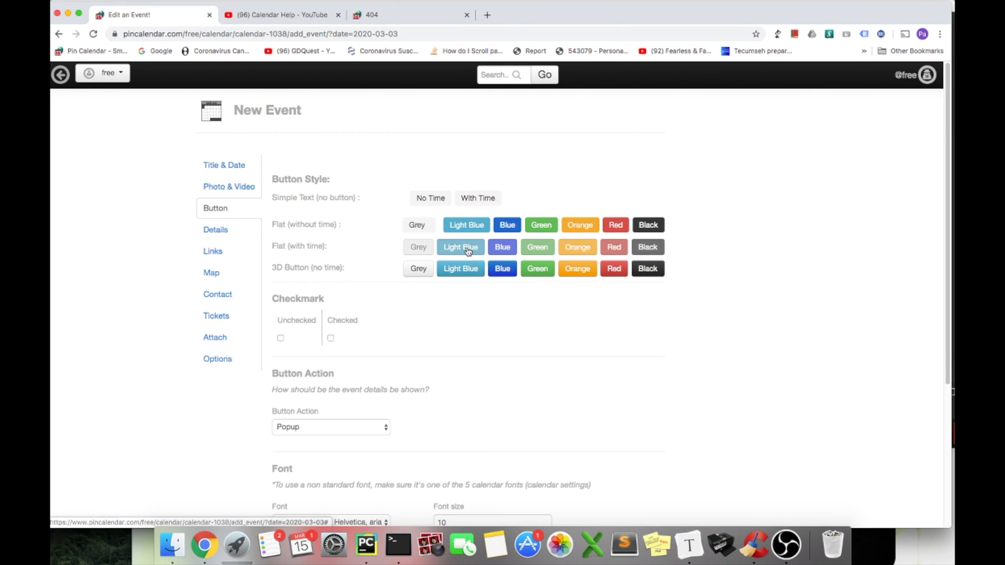
click(280, 338)
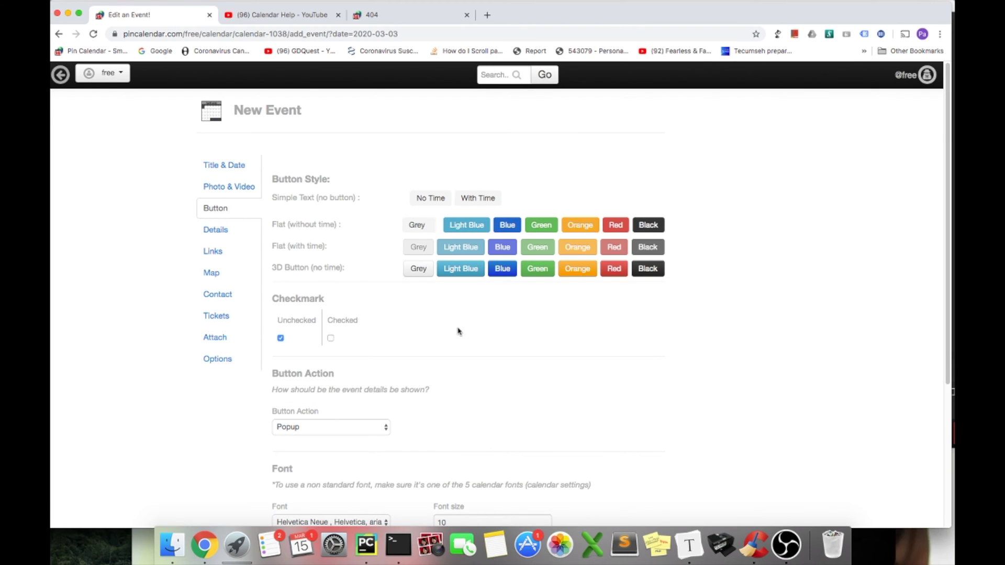
scroll(563, 305, down, 1)
scroll(563, 305, down, 5)
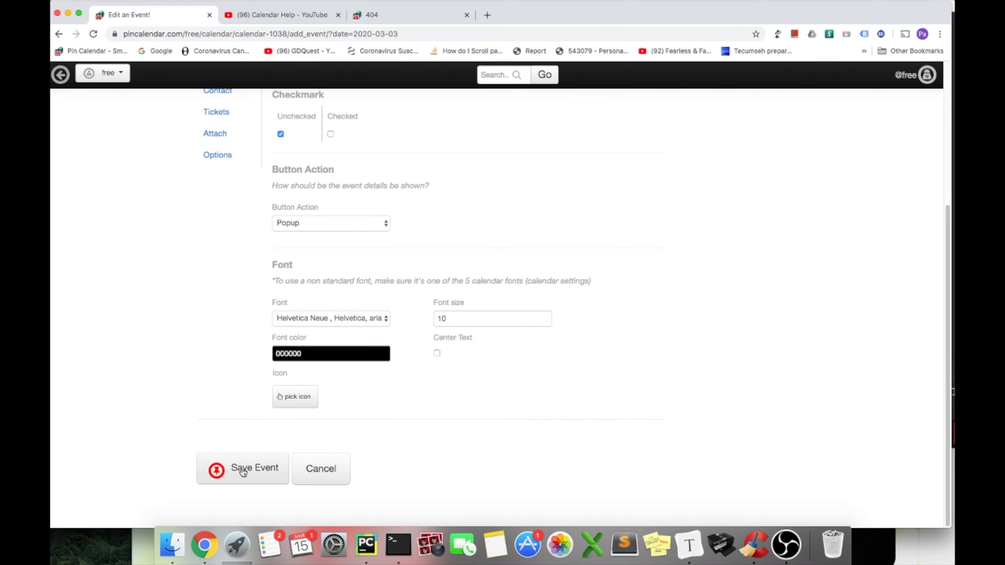
click(243, 471)
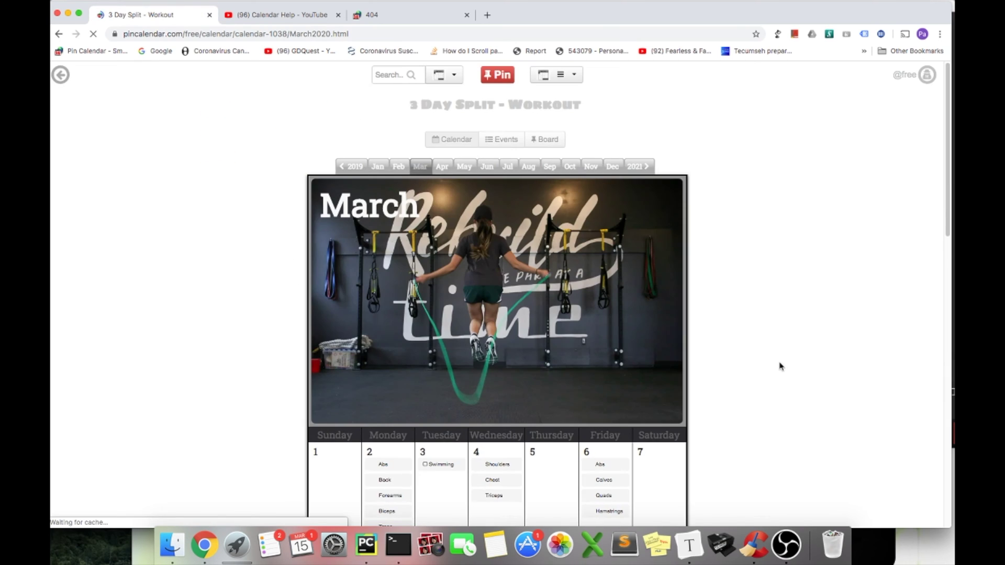
Step: Open the March 3 Swimming event and mark it as checked
scroll(780, 366, down, 3)
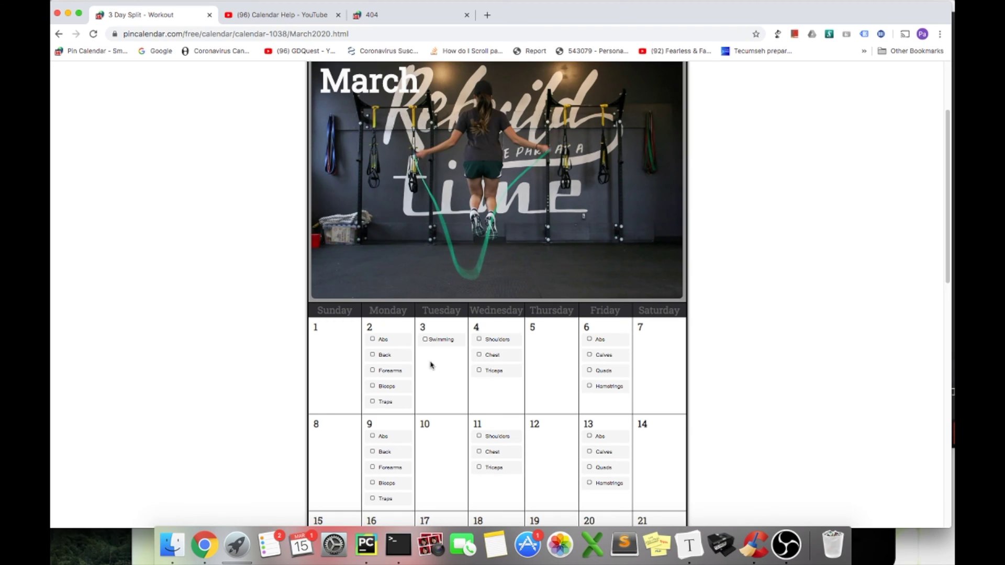
scroll(436, 384, down, 1)
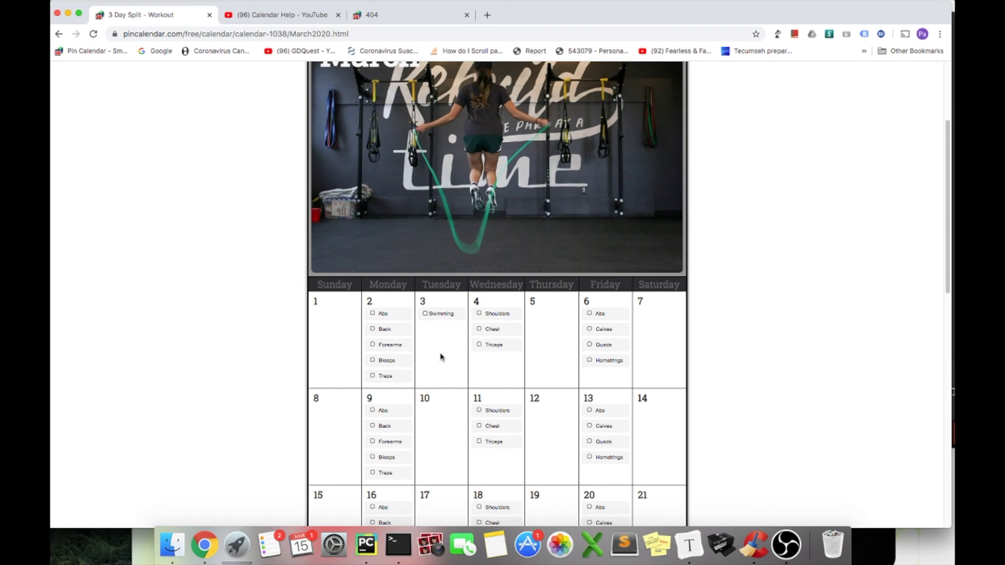
click(441, 315)
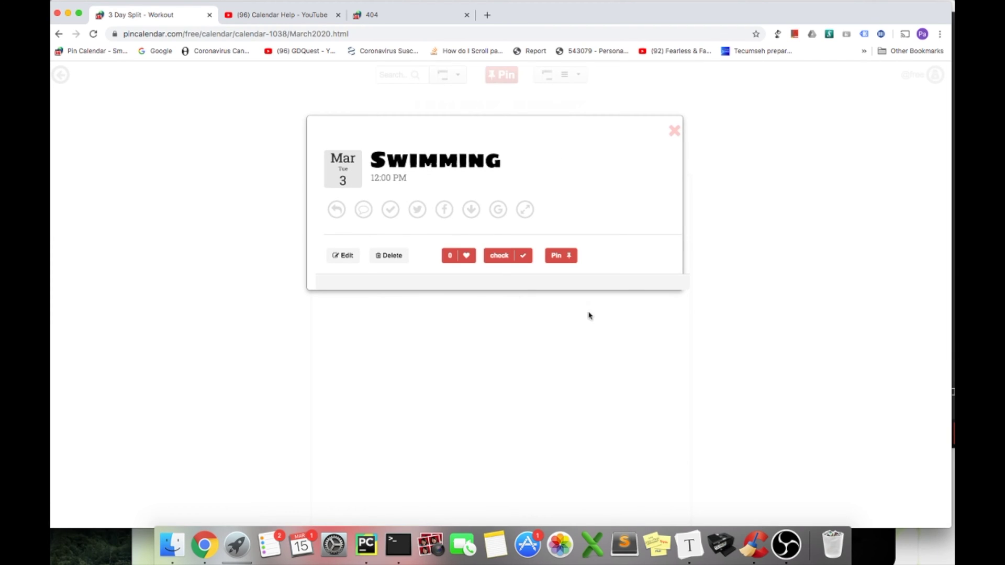
click(499, 256)
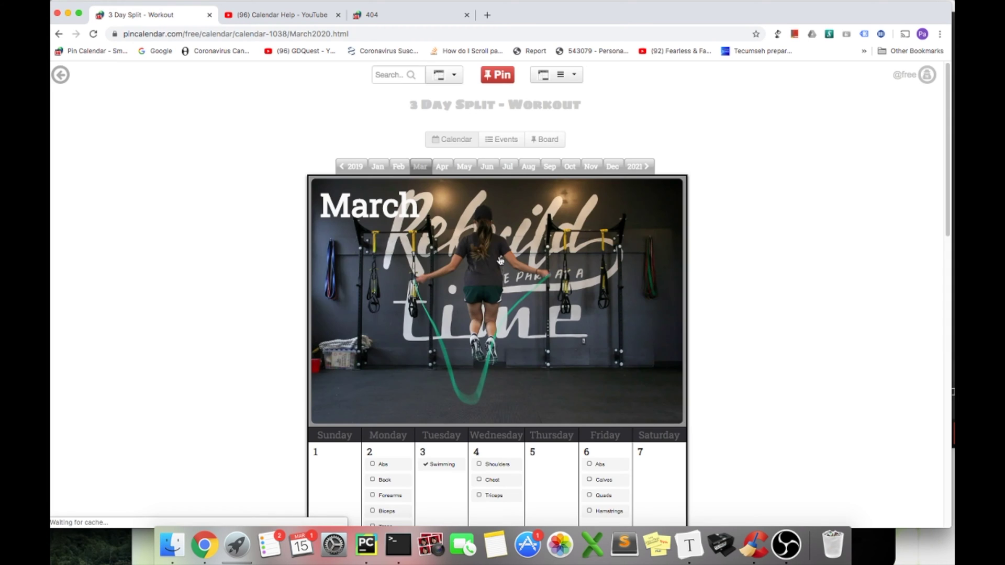
Step: Reopen the Swimming event on March 3 and uncheck it
scroll(720, 309, down, 5)
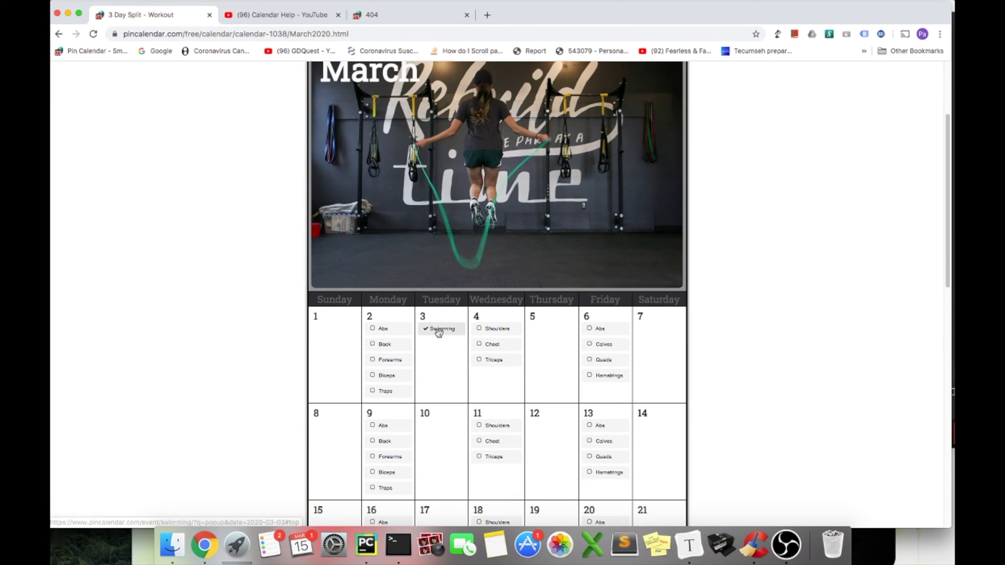
click(439, 329)
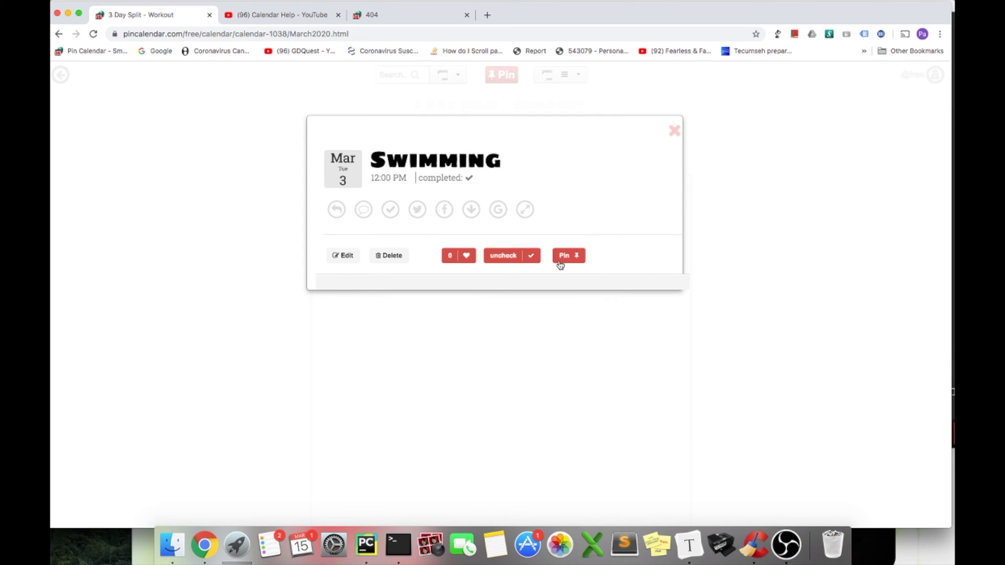
click(497, 259)
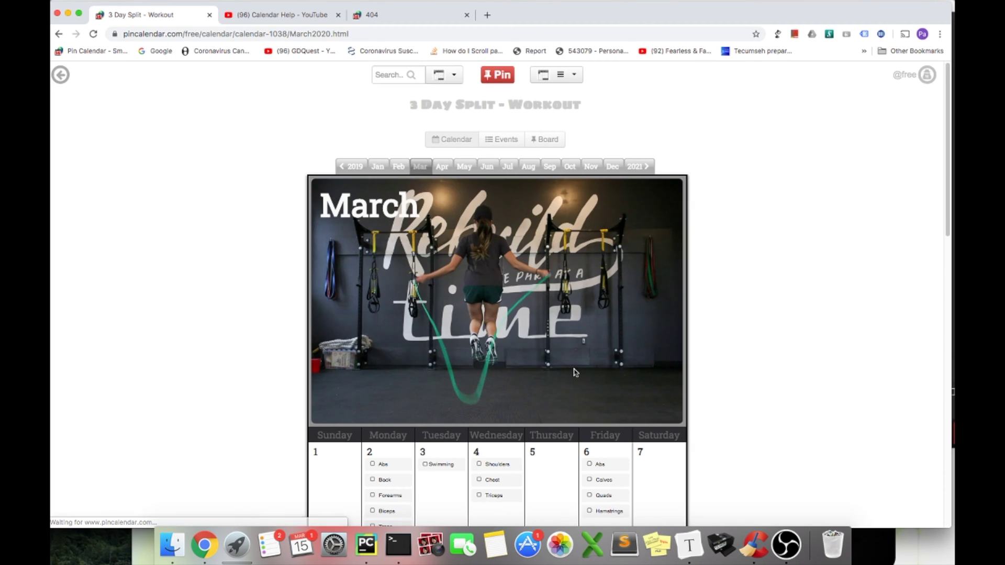
scroll(556, 366, down, 8)
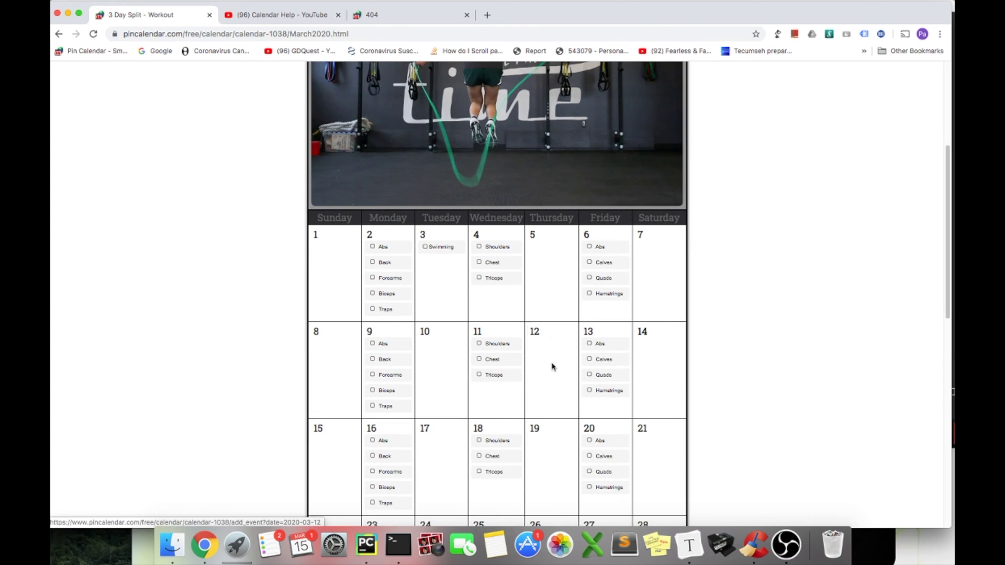
scroll(552, 366, down, 2)
scroll(551, 366, up, 5)
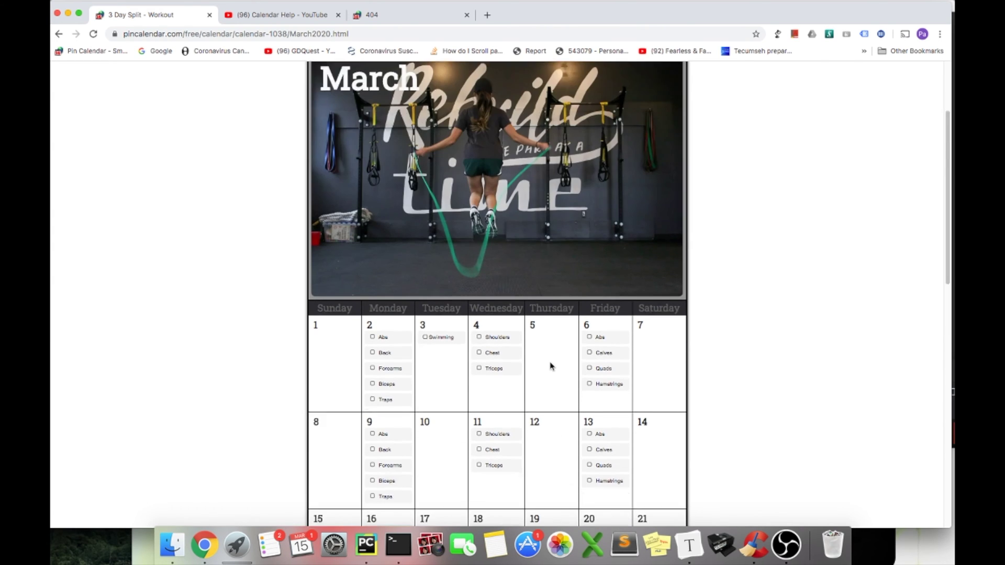
scroll(551, 366, down, 10)
scroll(611, 335, up, 7)
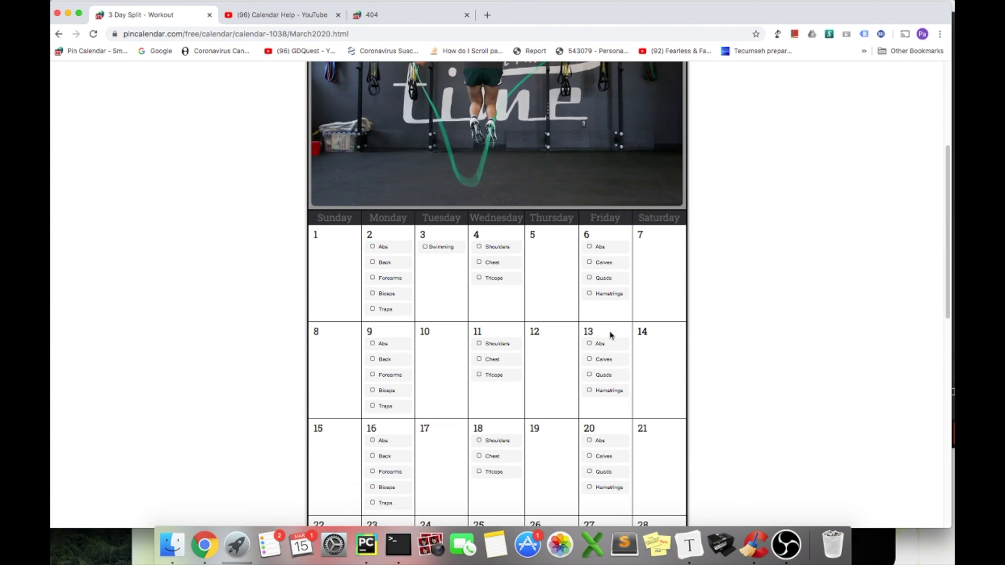
Step: Open the print preview for the March calendar page
right_click(797, 249)
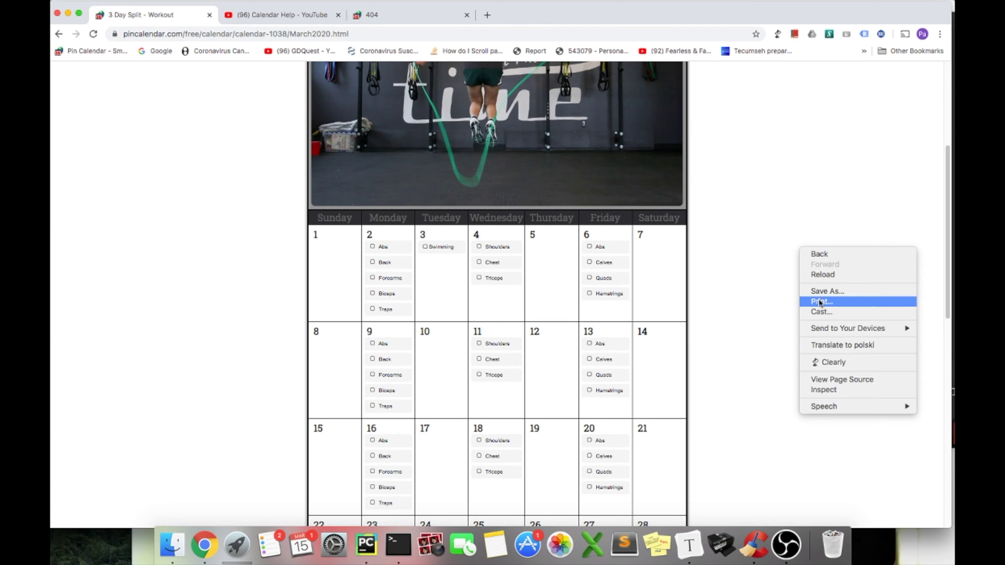
click(759, 251)
scroll(757, 226, up, 4)
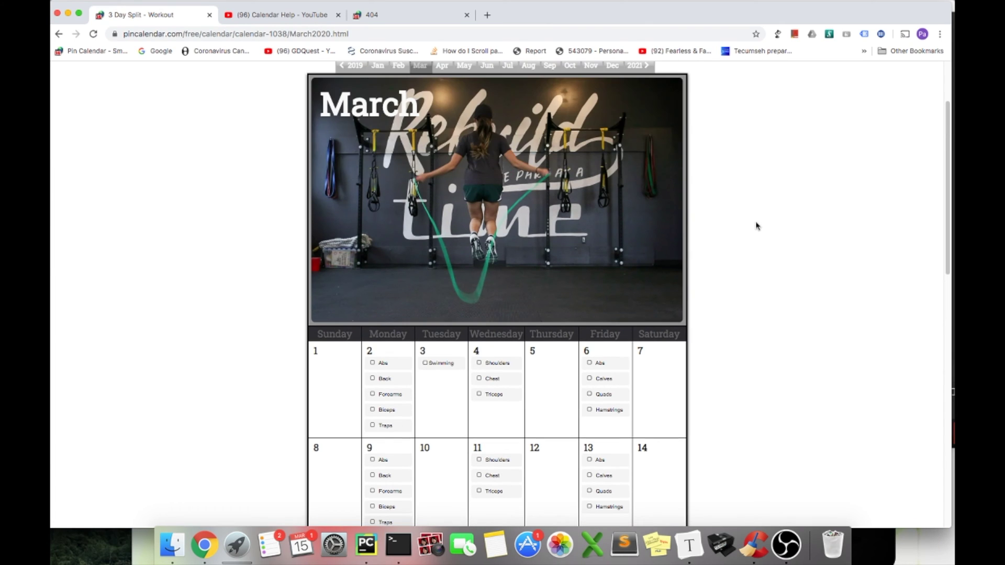
right_click(756, 225)
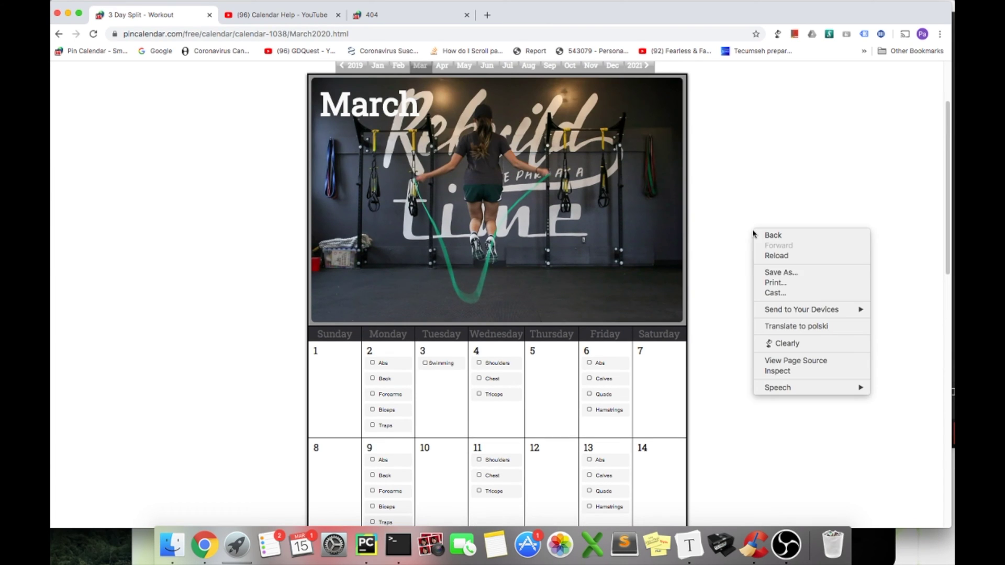
click(787, 288)
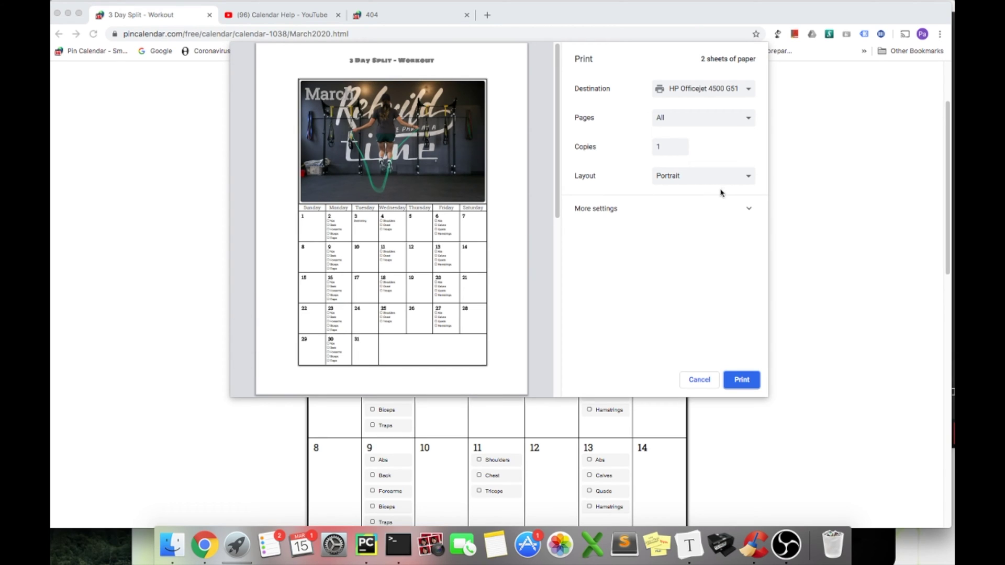
Step: Expand the additional print settings and set the custom scale to 82
click(627, 211)
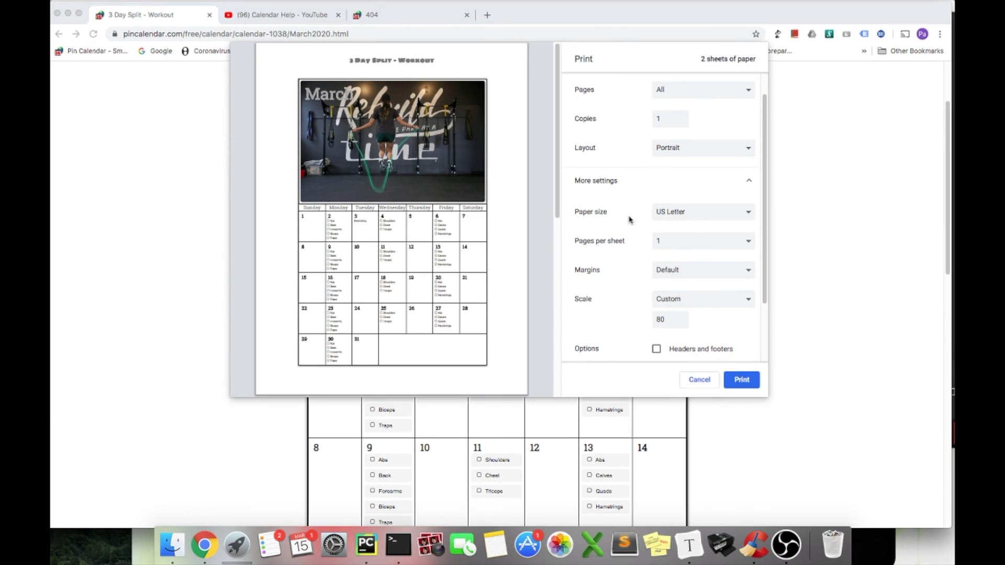
click(620, 194)
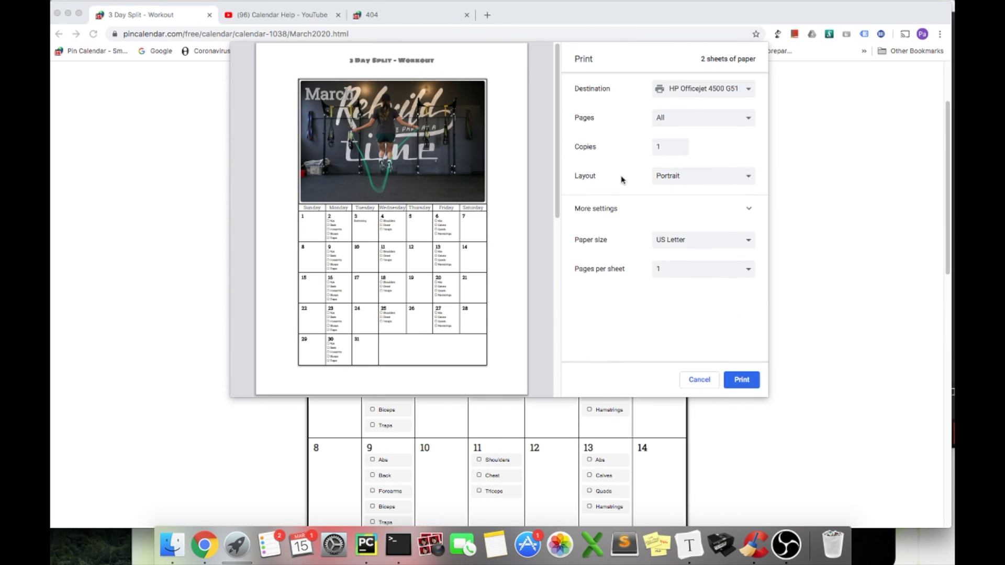
click(611, 207)
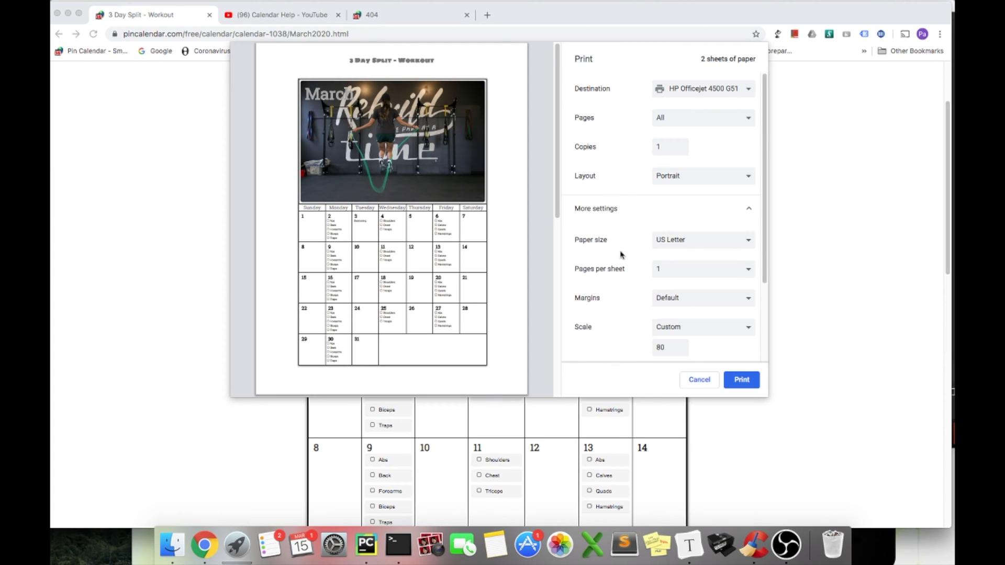
scroll(662, 282, down, 2)
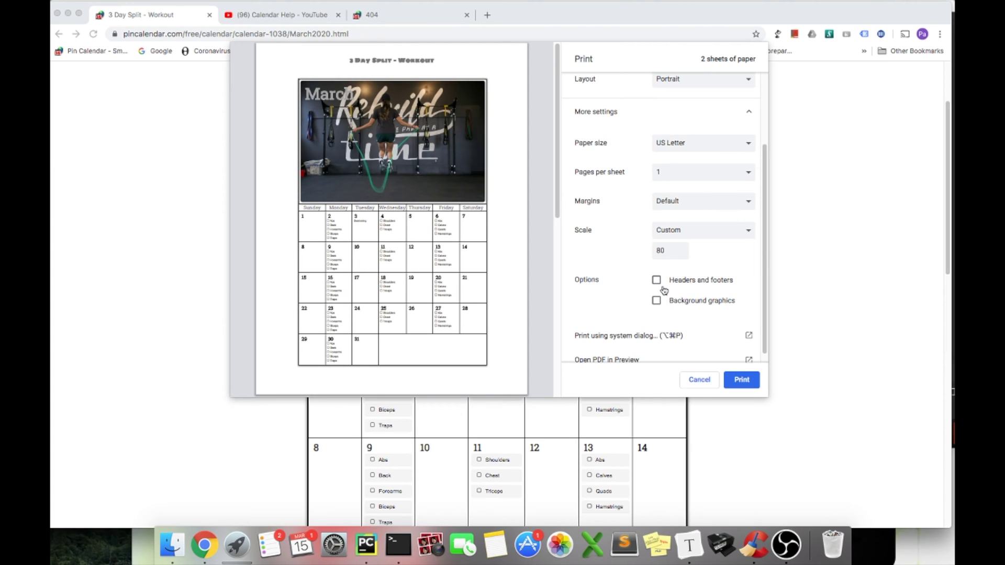
click(681, 250)
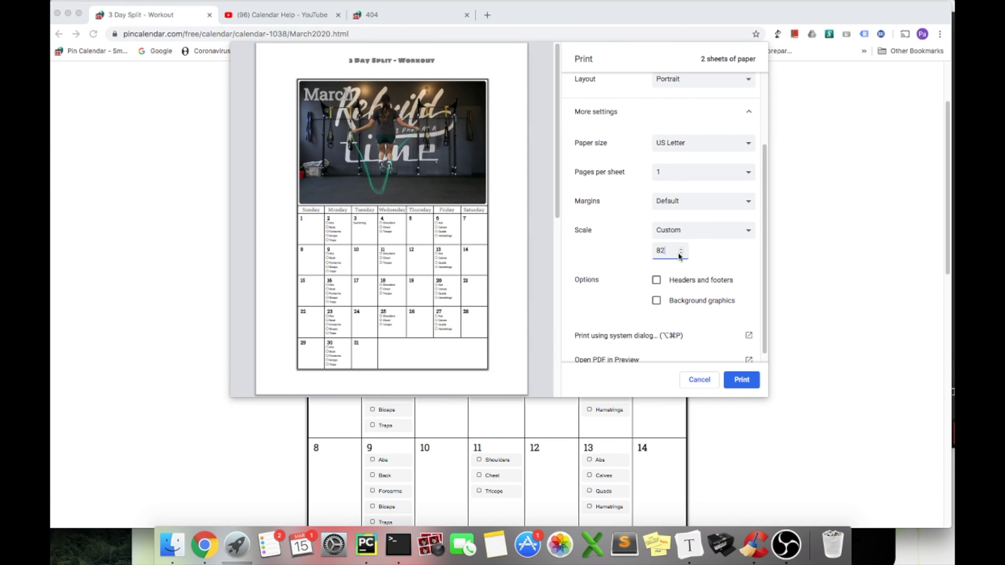
Step: Lower the custom print scale of the March calendar page a little further
double_click(680, 255)
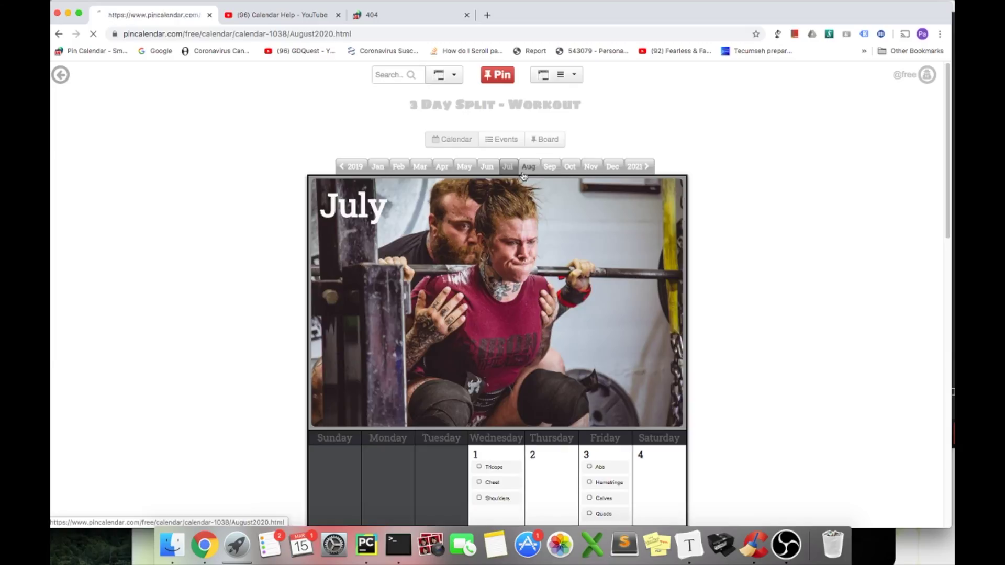
Step: Browse the workout calendar's monthly pages from August through December
click(528, 167)
click(549, 167)
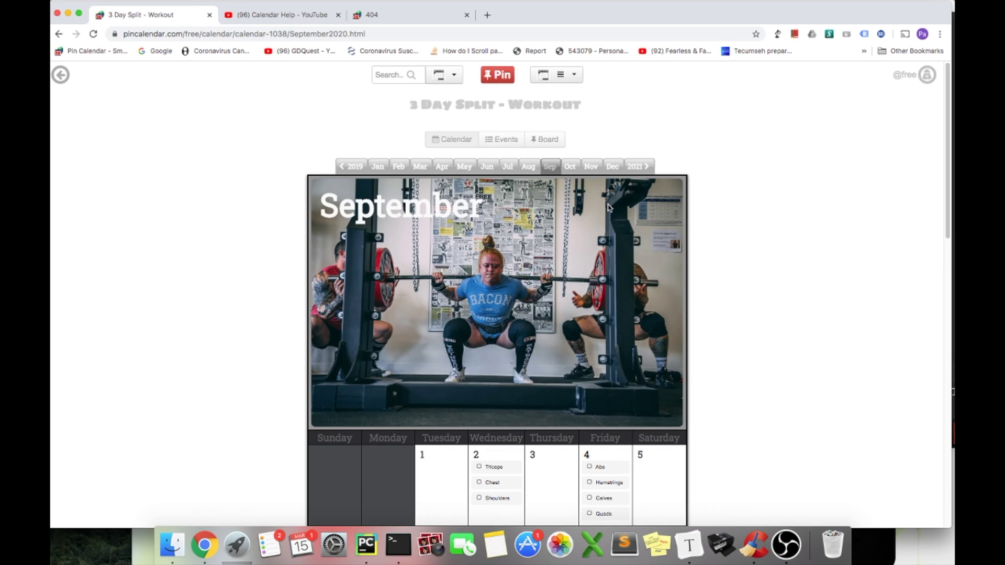
click(569, 167)
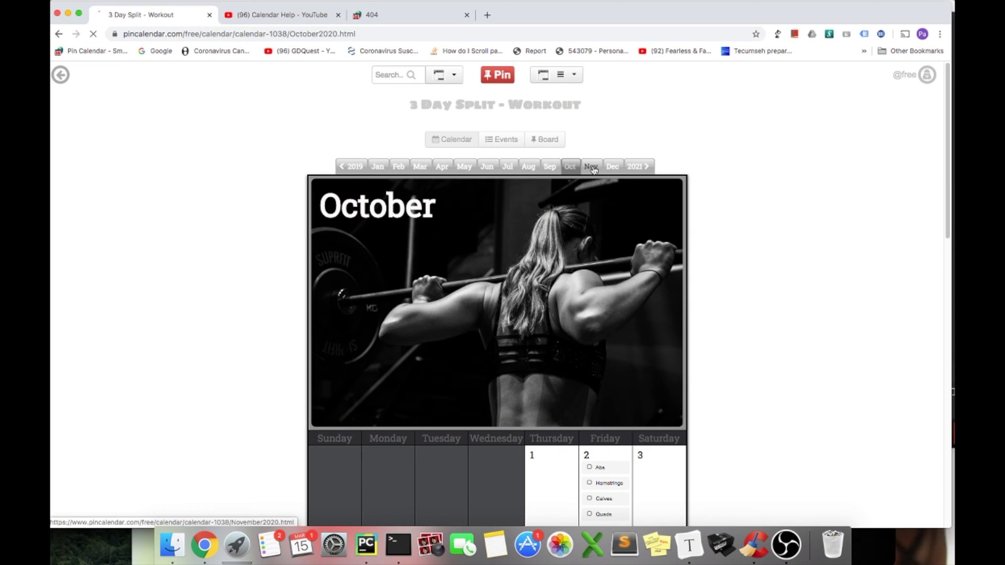
click(591, 167)
click(612, 167)
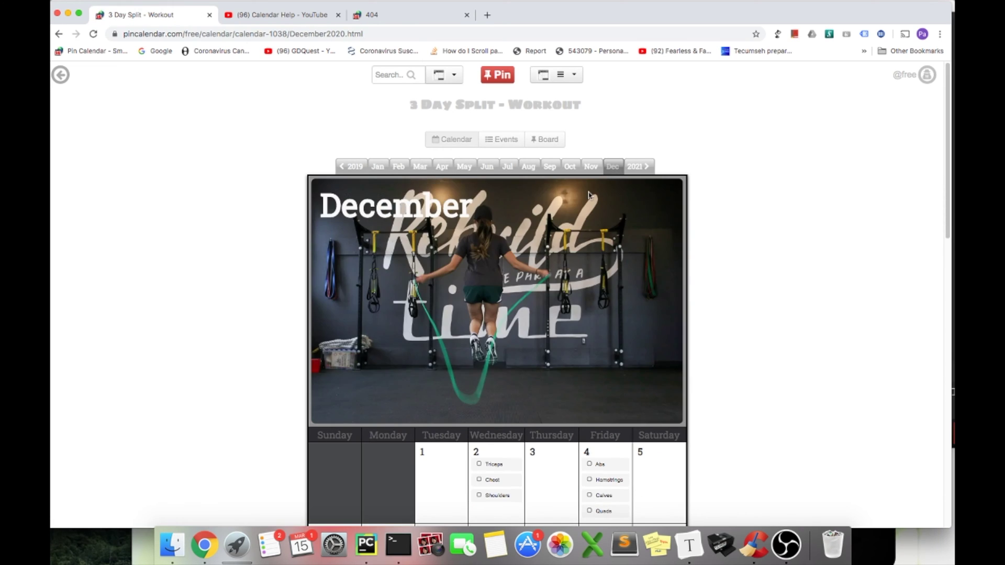
scroll(566, 222, down, 1)
scroll(564, 157, up, 2)
Step: Open the workout calendar for editing and review the monthly pictures in its photo settings
click(560, 83)
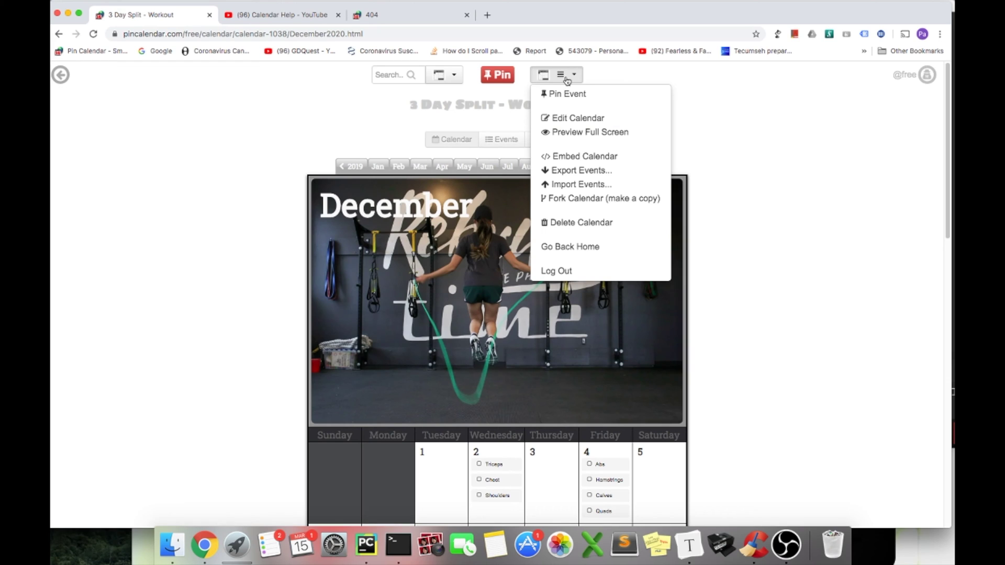
click(577, 120)
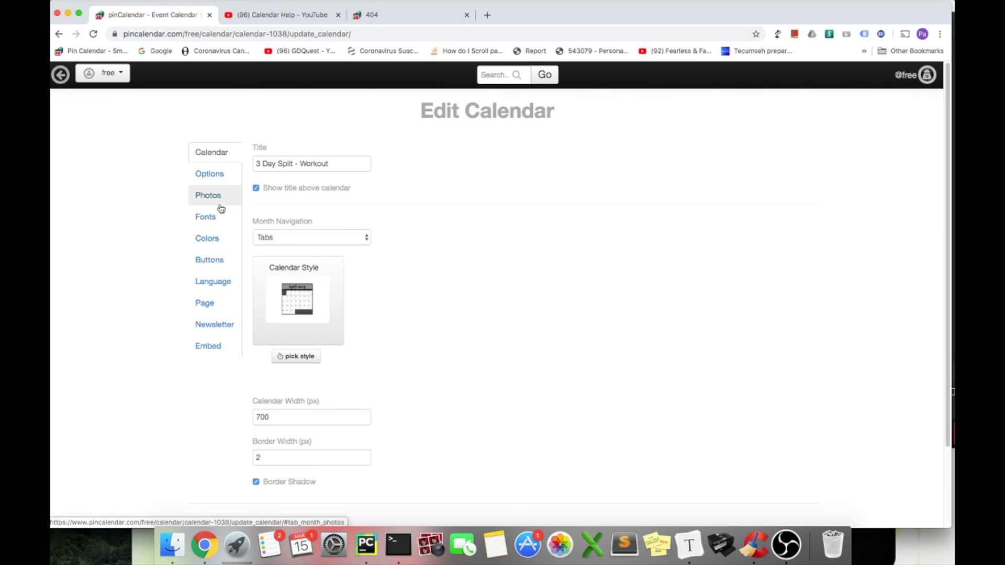
click(221, 206)
scroll(419, 267, down, 6)
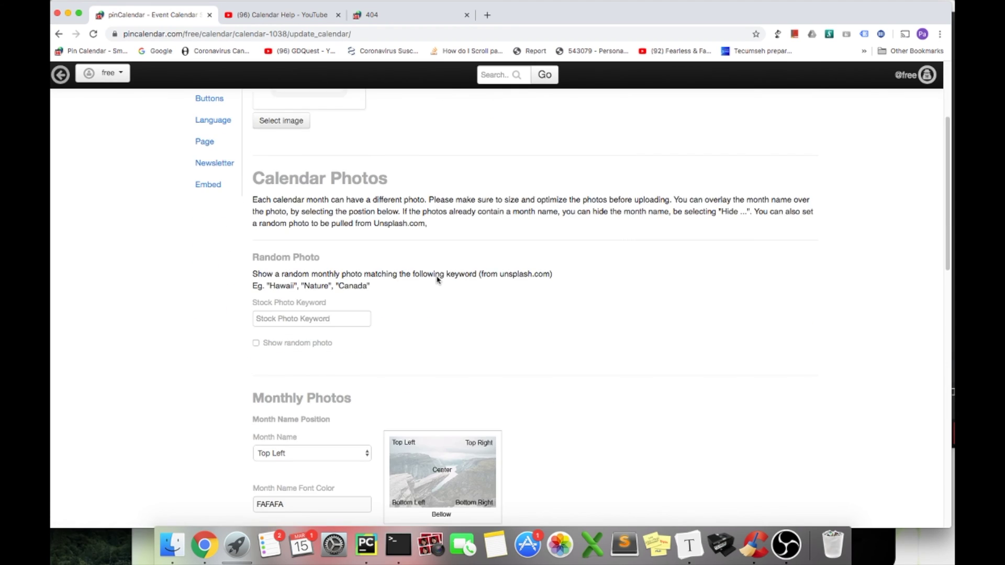
scroll(437, 280, down, 10)
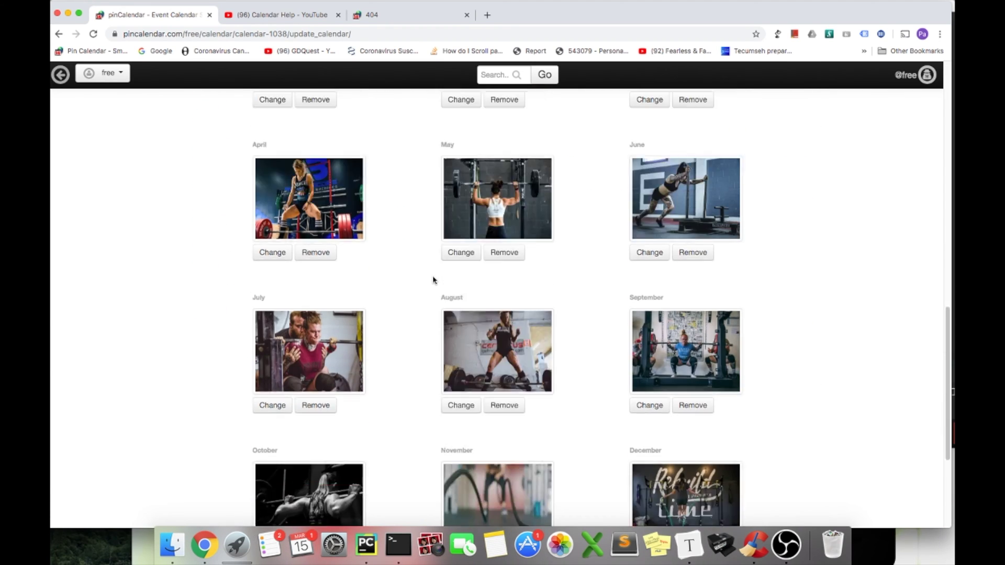
scroll(713, 391, up, 10)
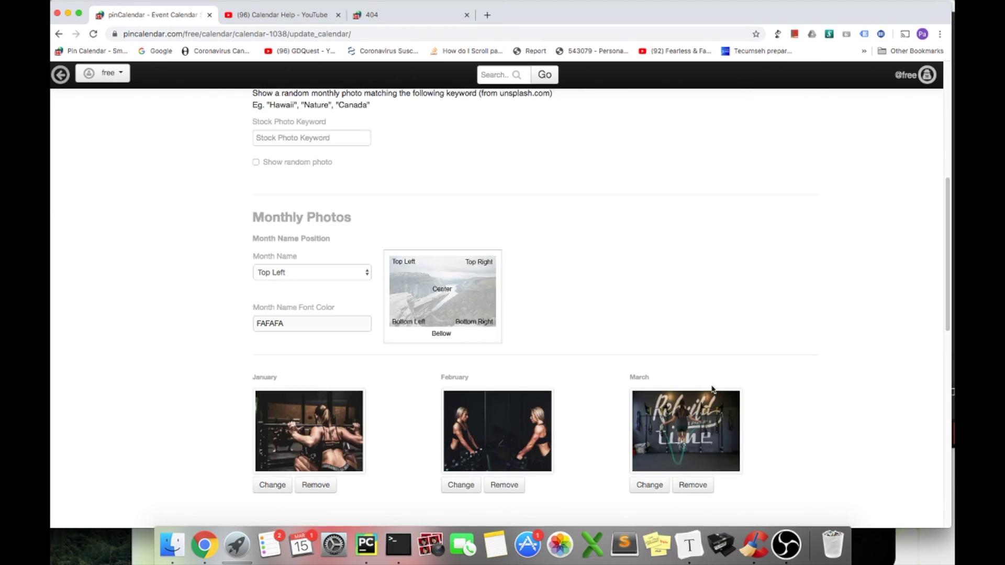
scroll(707, 387, down, 10)
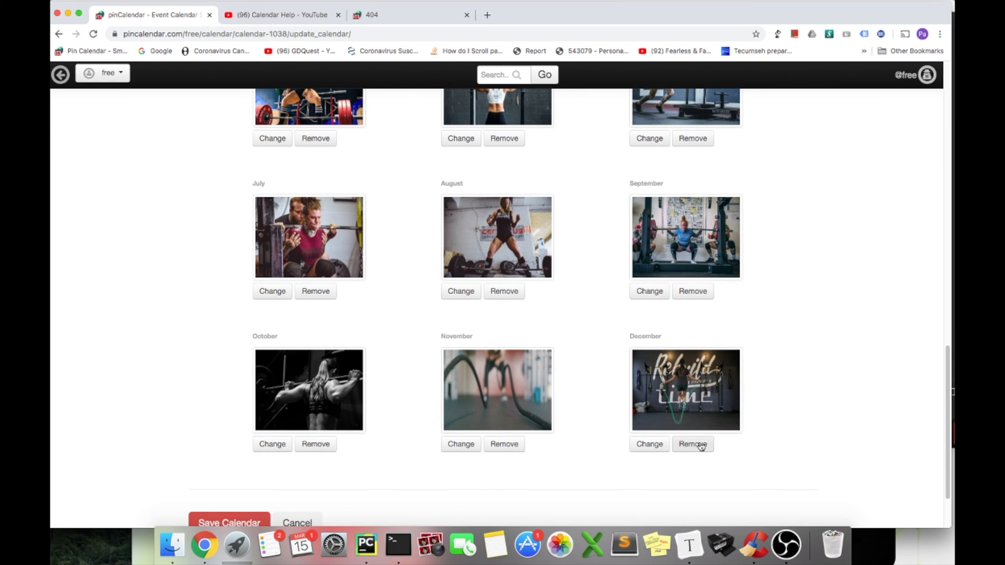
click(650, 444)
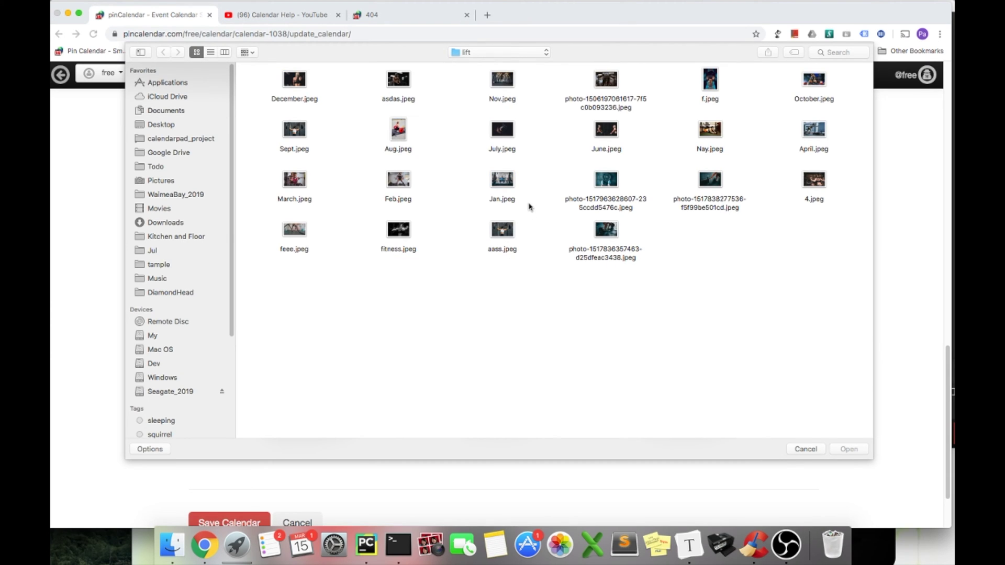
double_click(606, 230)
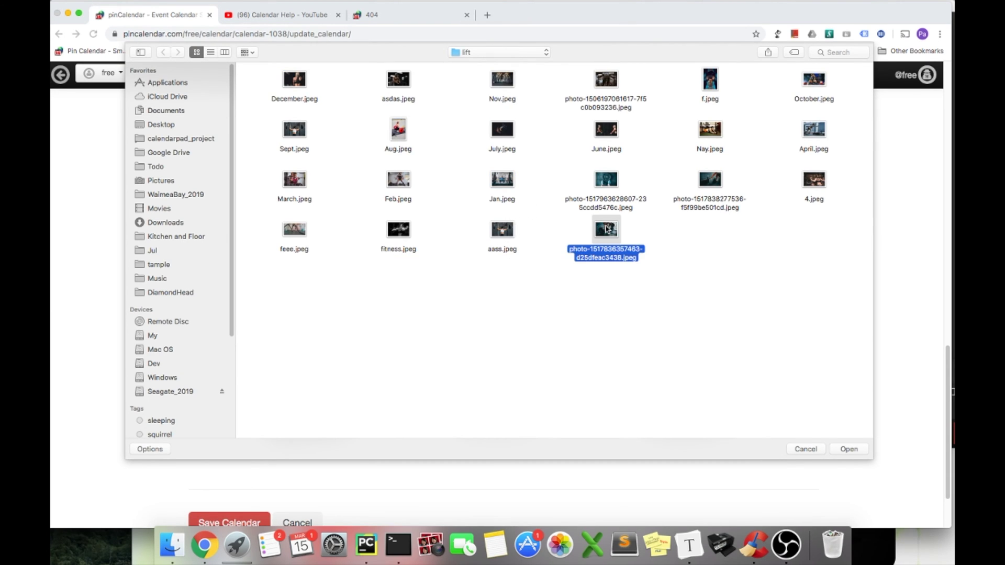
scroll(774, 277, down, 1)
scroll(763, 281, down, 2)
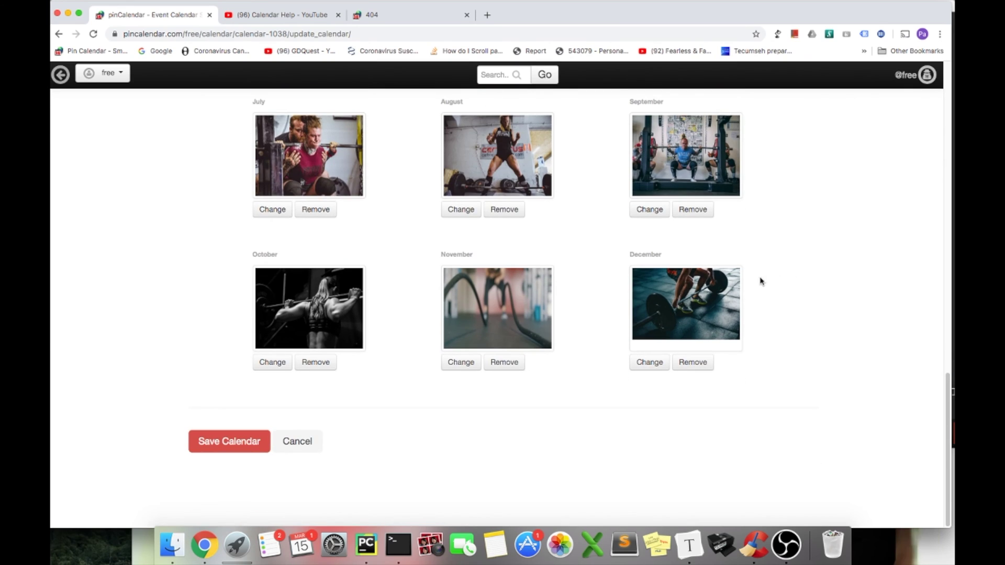
click(204, 446)
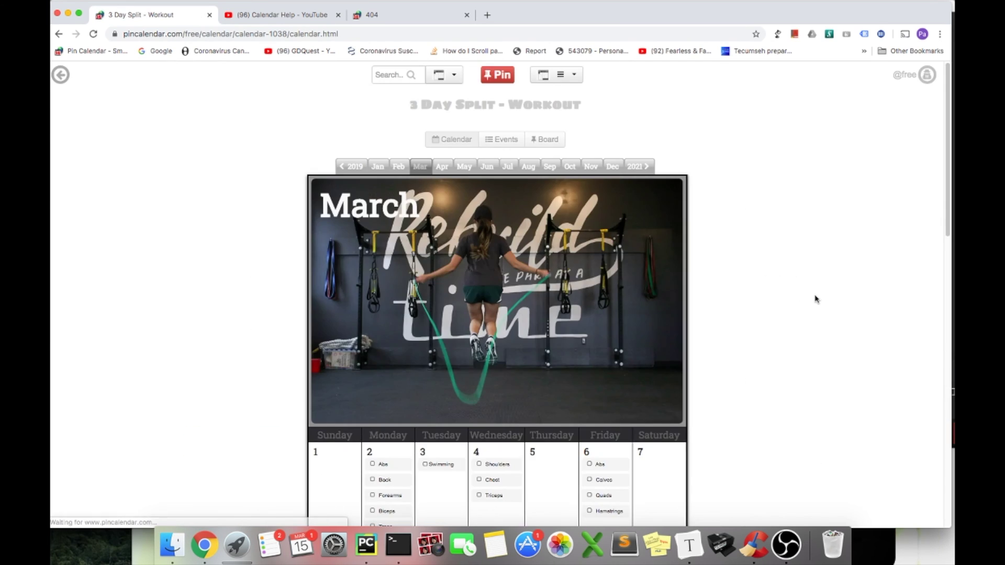
Step: View the December page of the calendar and check its photo and workout entries
click(613, 166)
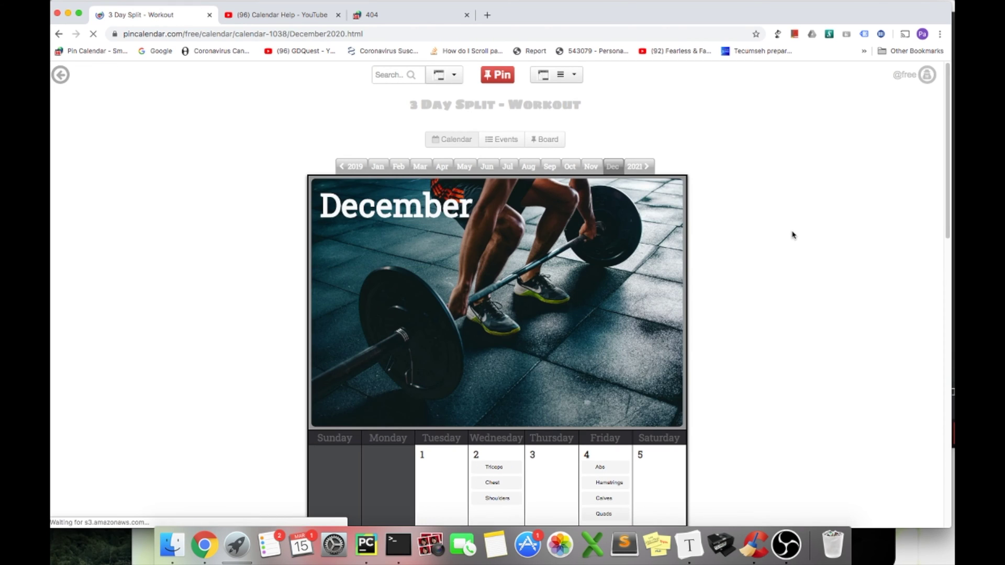
scroll(789, 235, down, 3)
scroll(787, 234, down, 10)
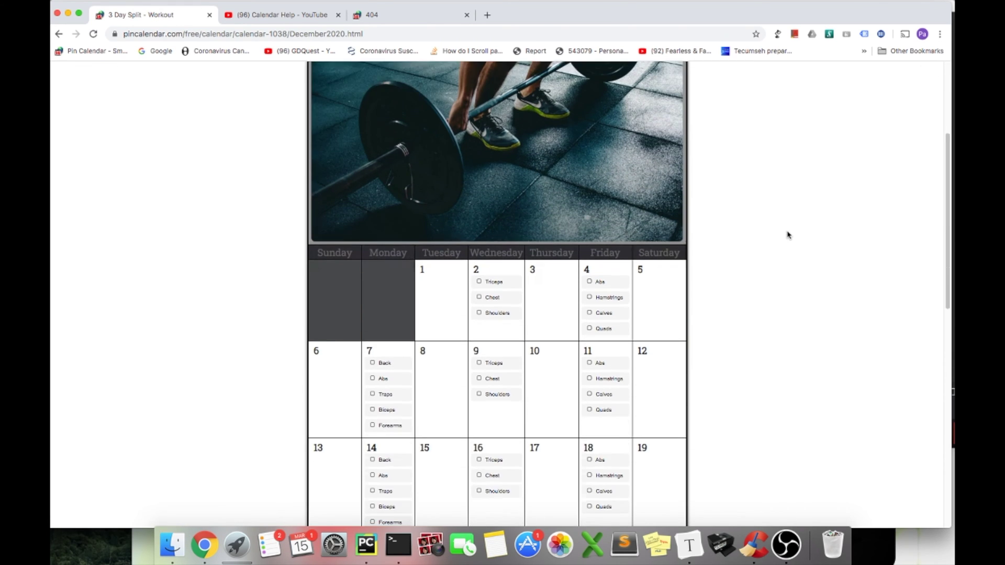
scroll(782, 261, down, 3)
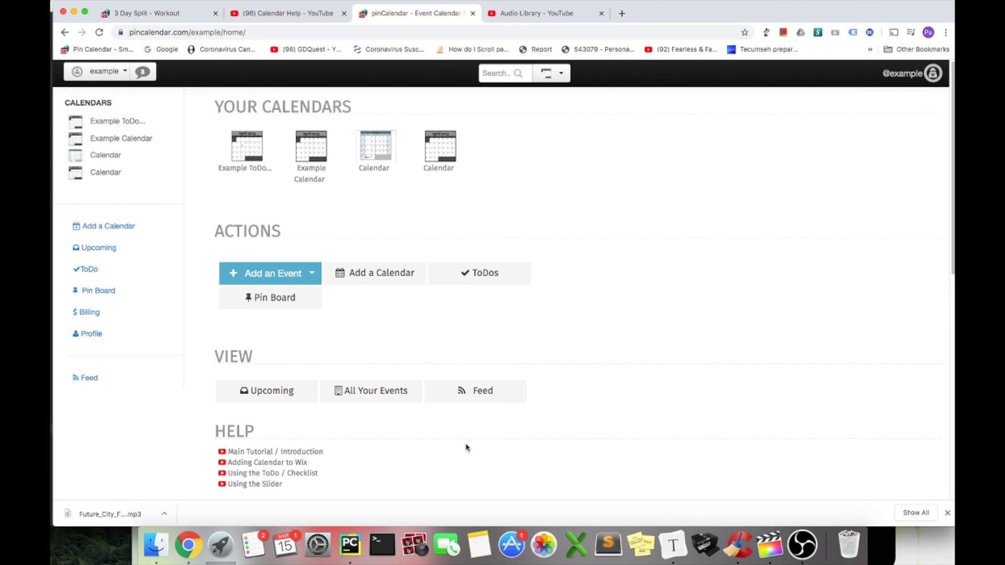
Step: Search Pin Calendar for "free" from the example account's home page
click(501, 73)
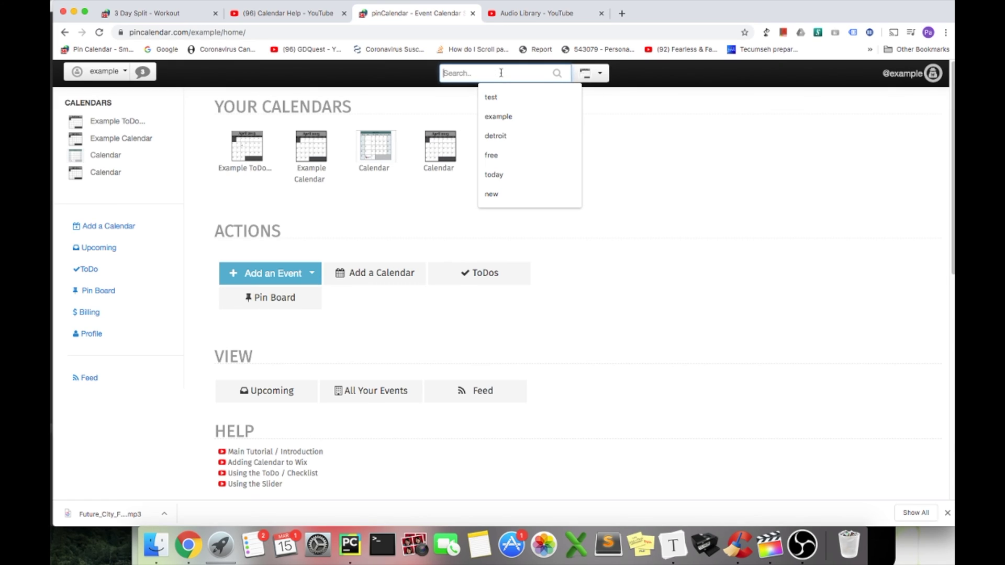
text(free)
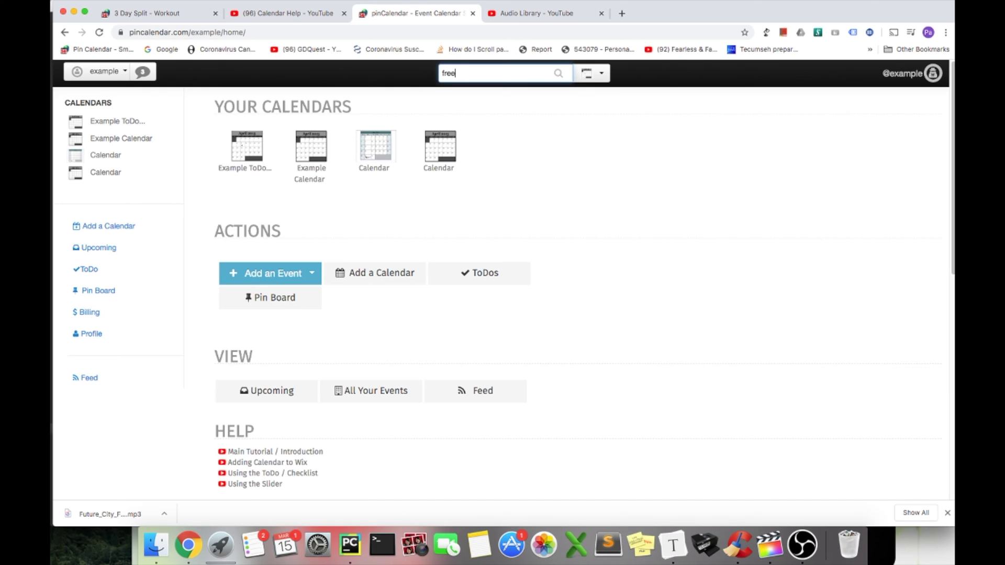
click(559, 75)
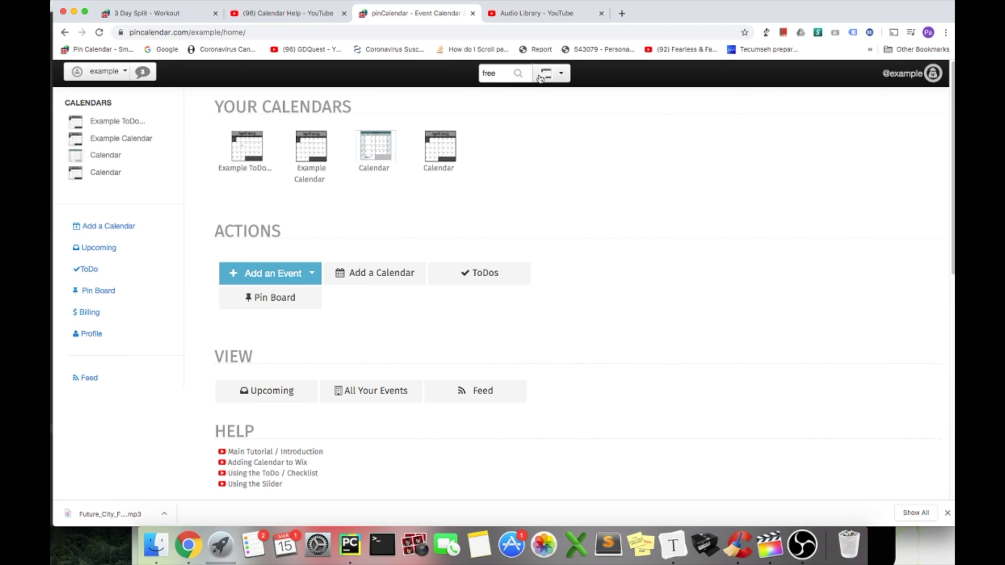
click(517, 77)
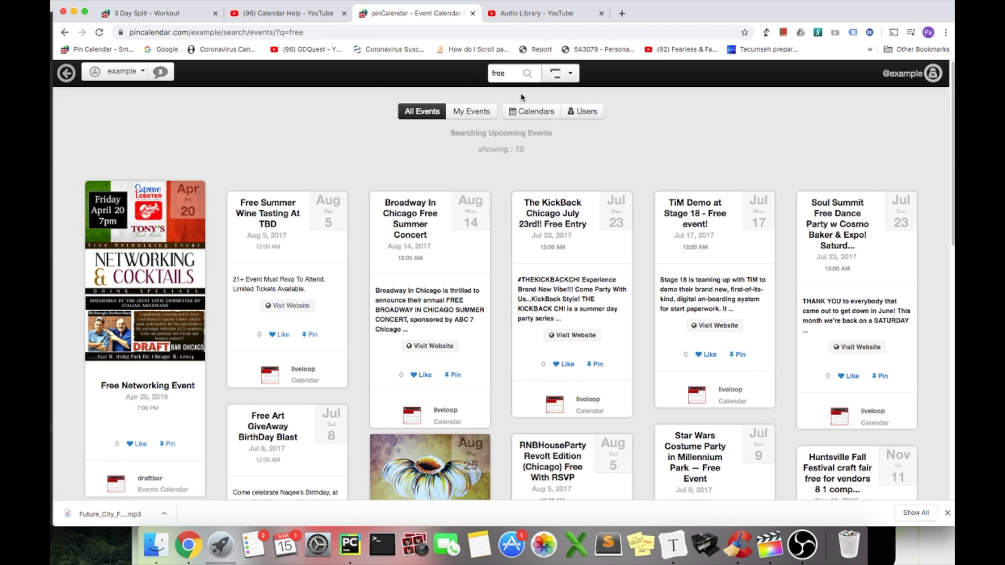
Step: Narrow the search to users, view the free user's pin board and open its 3 Day Split calendar
click(566, 115)
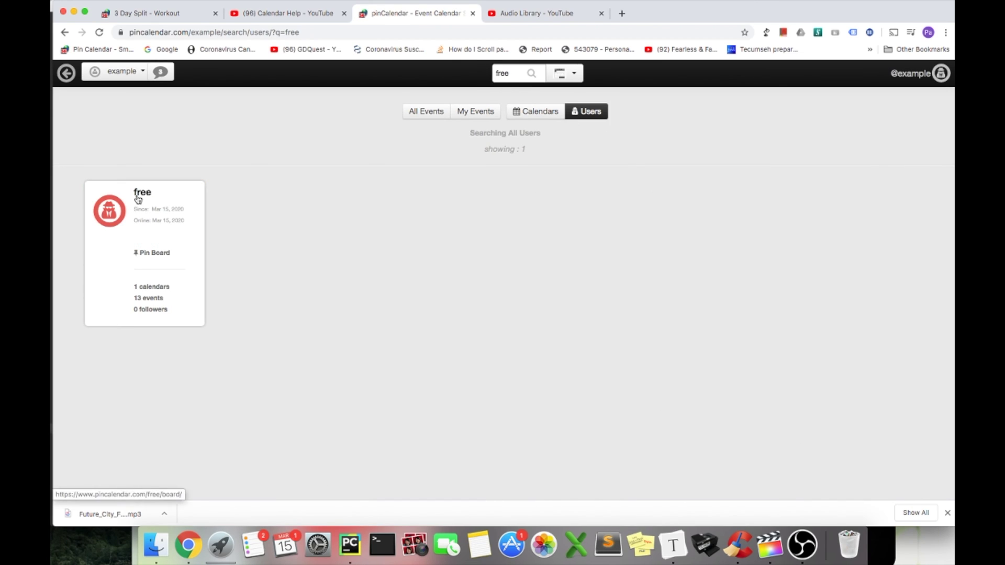
click(155, 256)
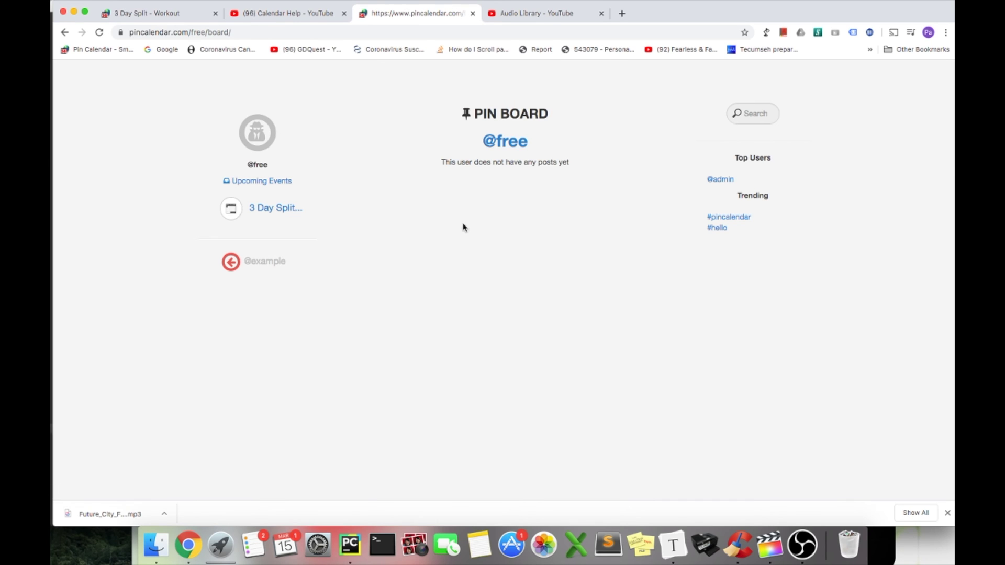
click(262, 215)
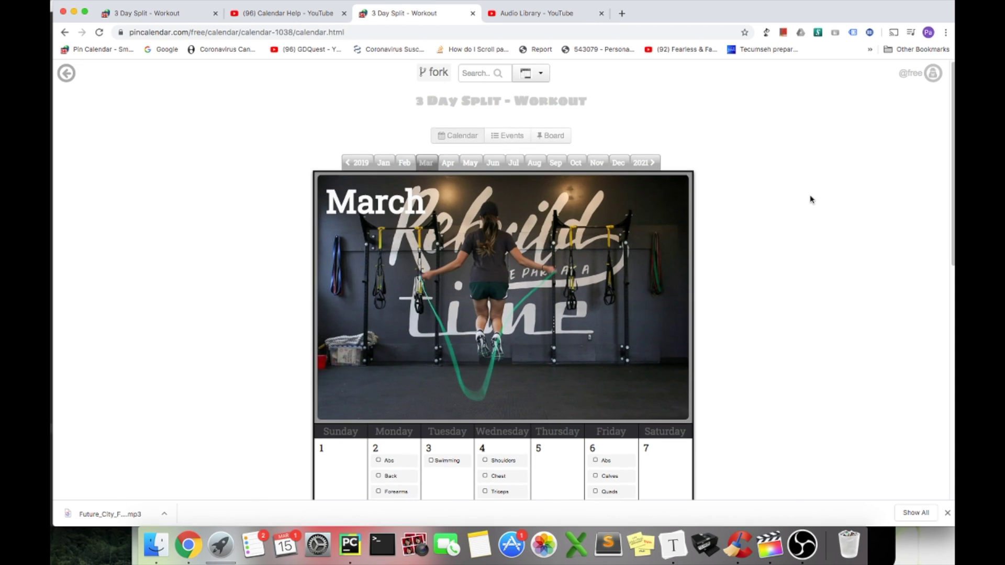
Step: Look over the March page of the 3 Day Split - Workout calendar and fork it into the example account
scroll(808, 198, down, 2)
scroll(805, 197, up, 2)
scroll(804, 196, down, 3)
scroll(804, 196, down, 5)
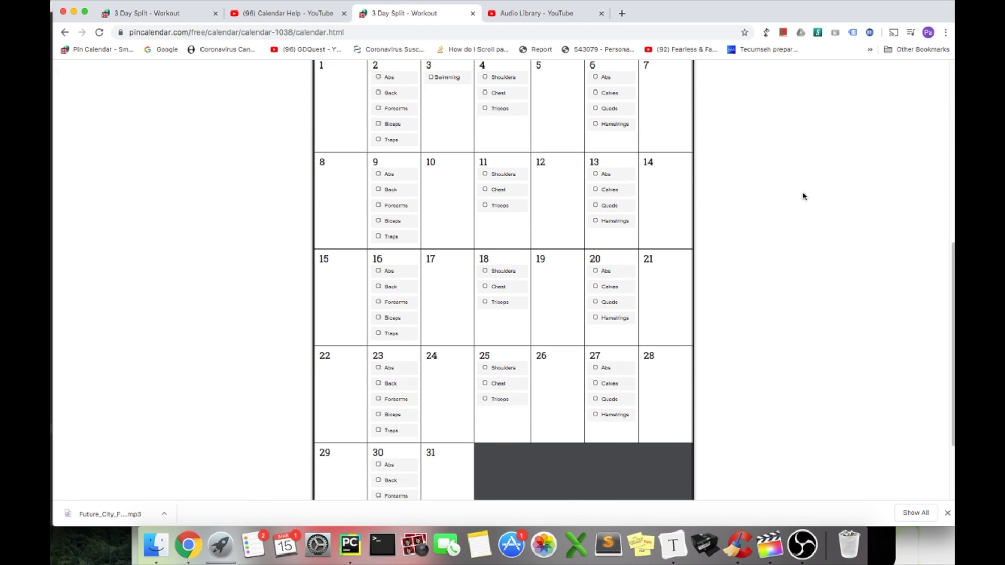
scroll(804, 197, up, 8)
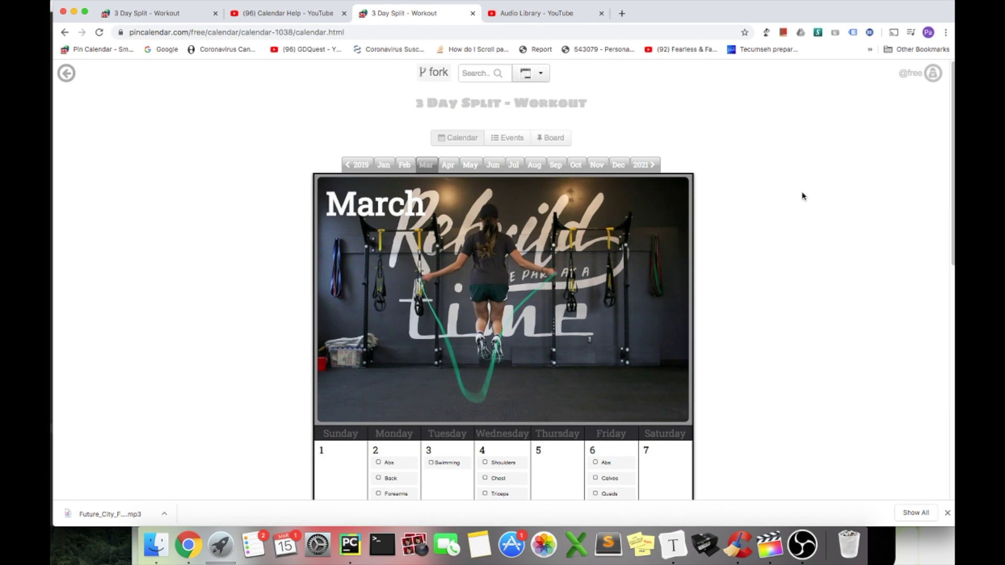
click(437, 77)
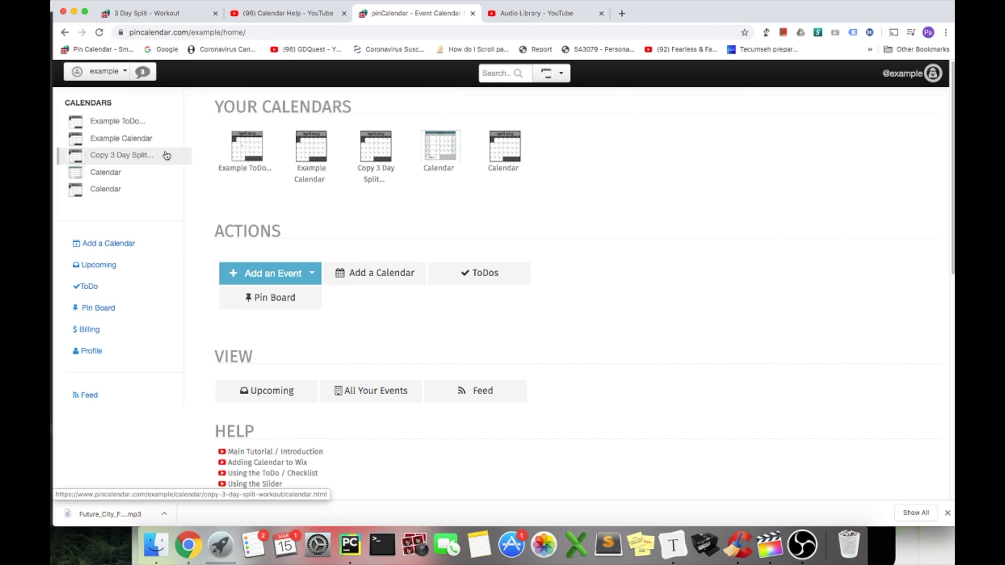
Step: Open the forked 3 Day Split calendar from the account's calendars and review its March page
click(134, 159)
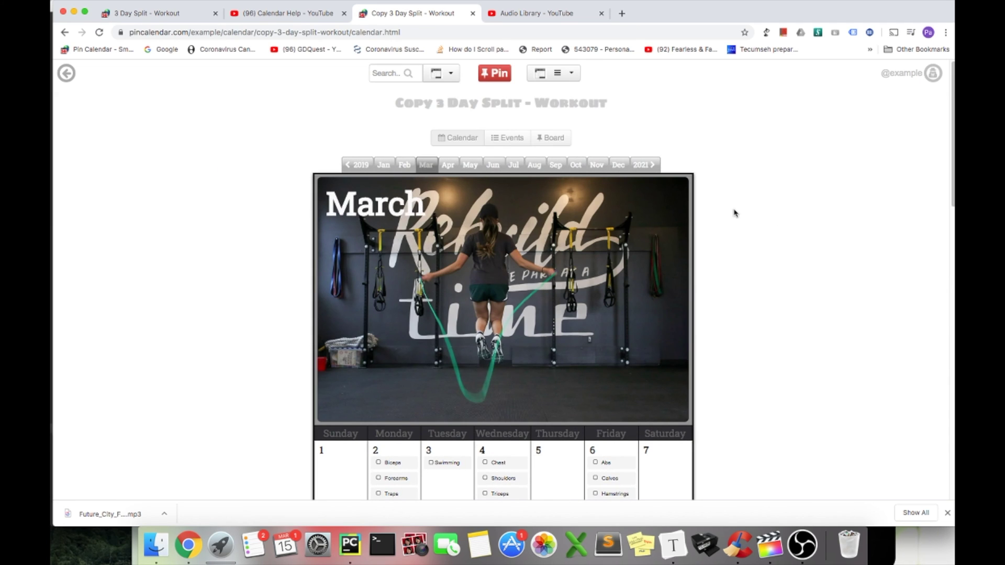
scroll(733, 197, down, 10)
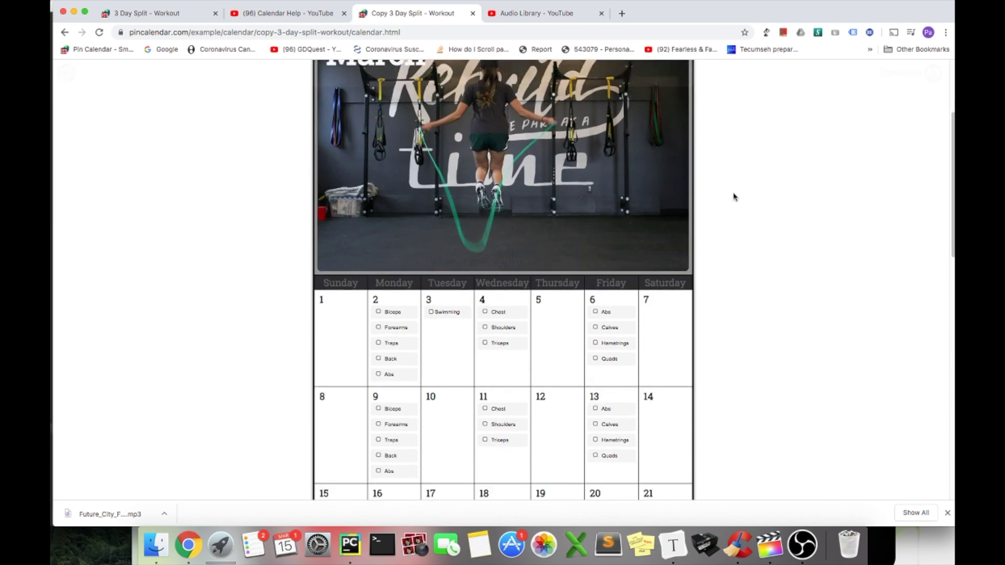
scroll(733, 198, down, 2)
scroll(731, 195, up, 12)
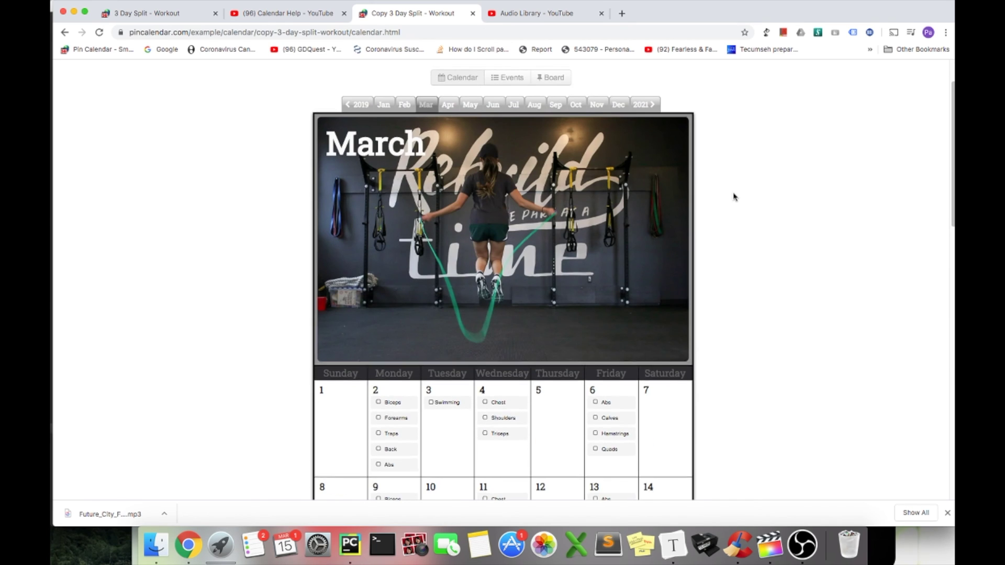
Step: Open the forked calendar for editing and remove the word "Copy" so its title reads "3 Day Split - Workout"
click(570, 76)
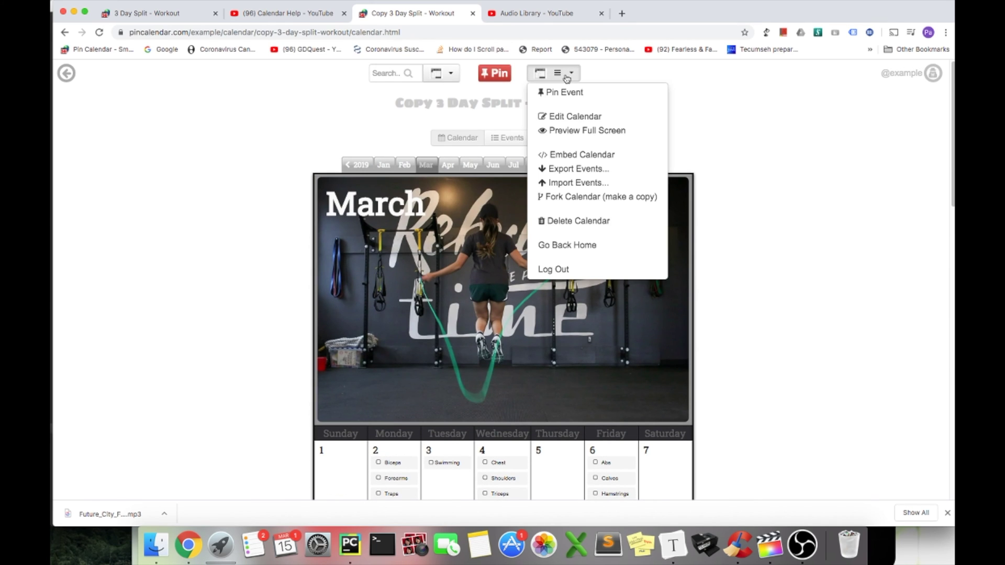
click(568, 116)
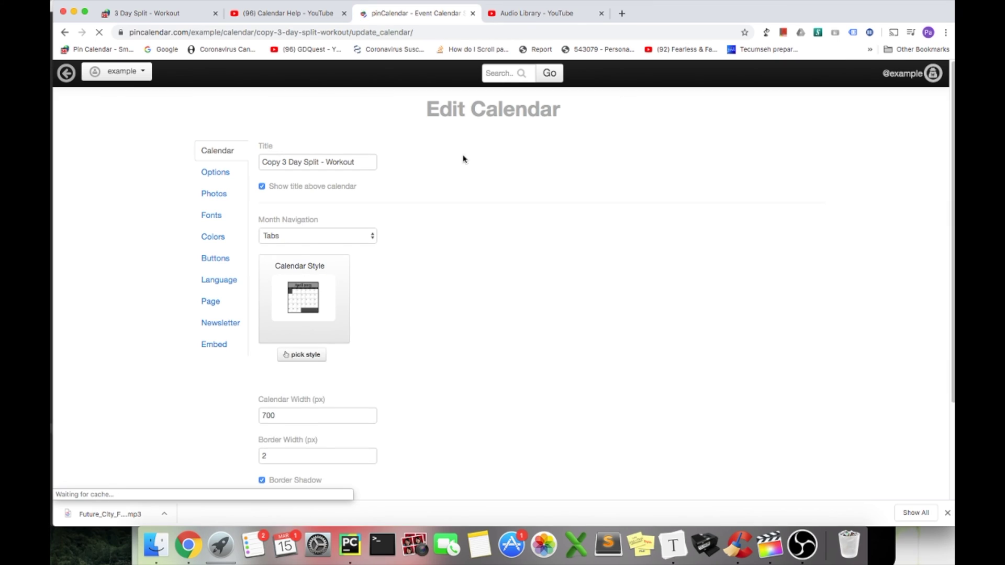
drag(284, 163, 184, 157)
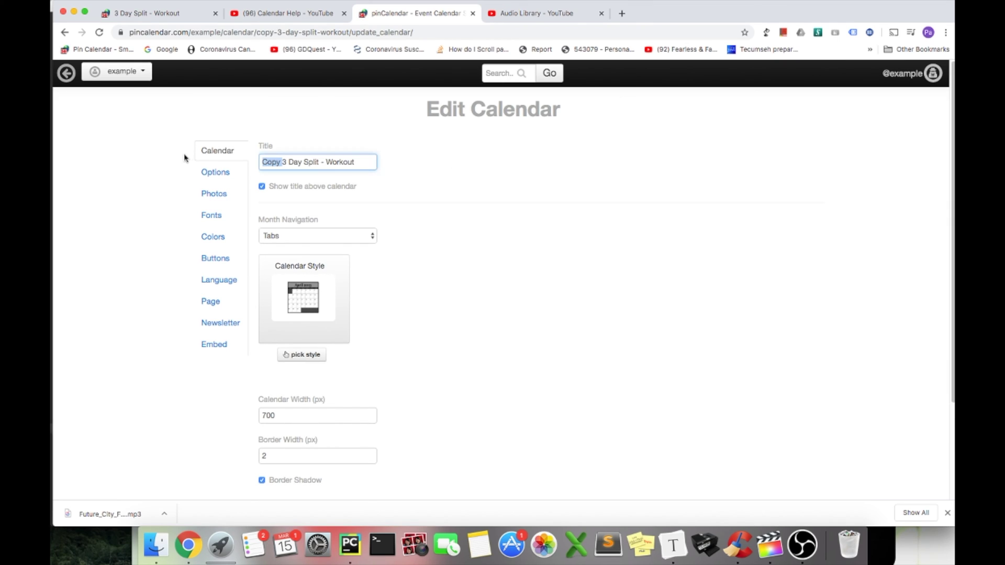
key(BackSpace)
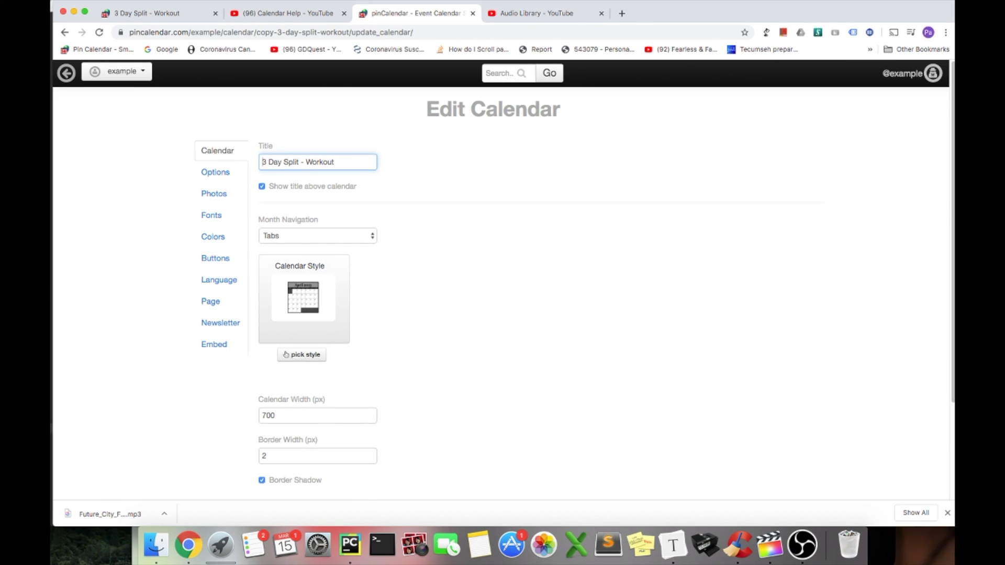
Step: Turn off inheriting events from the parent calendar, save the forked calendar and look over its March page
click(238, 178)
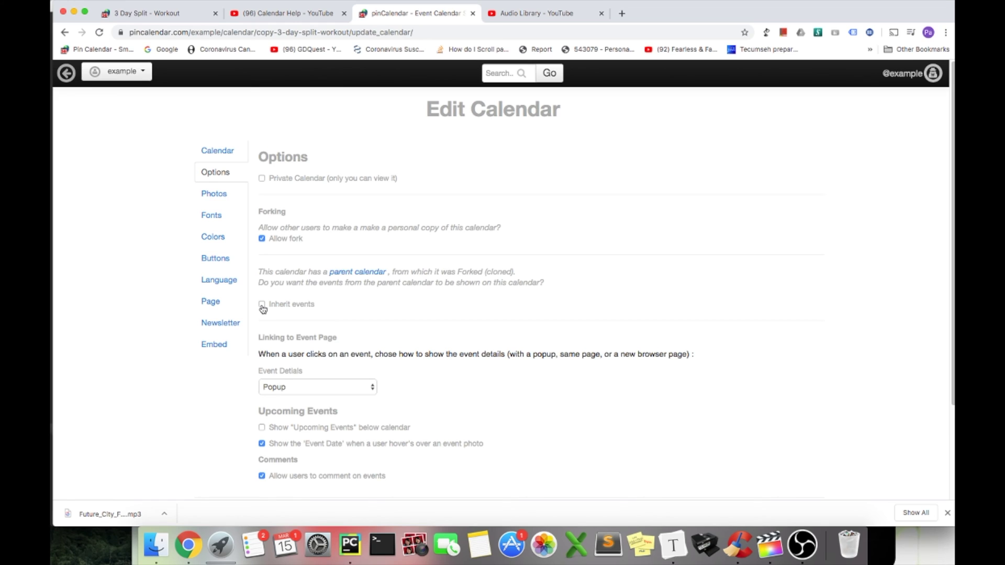
scroll(629, 254, down, 5)
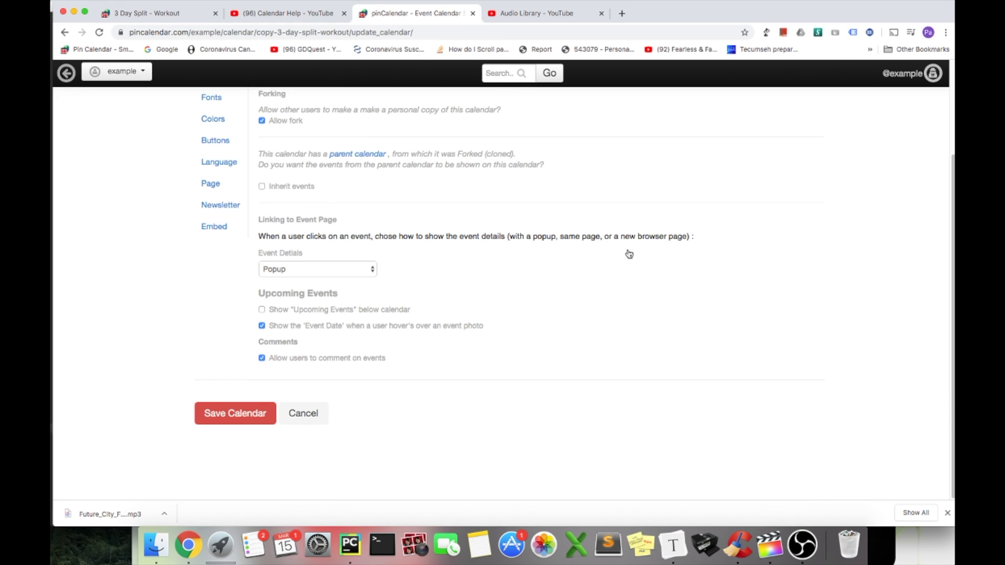
click(224, 421)
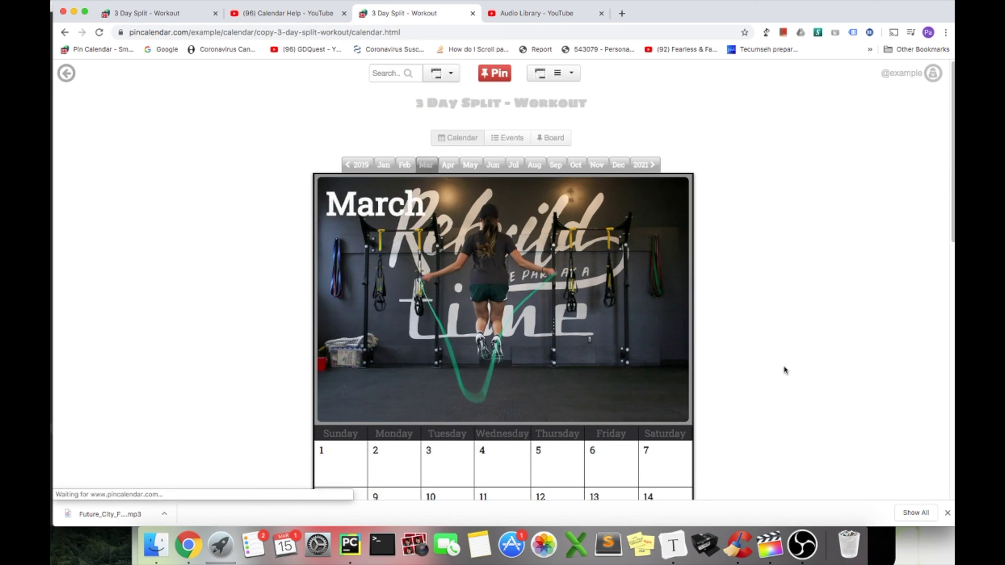
scroll(774, 373, down, 10)
scroll(635, 265, up, 6)
scroll(635, 266, up, 4)
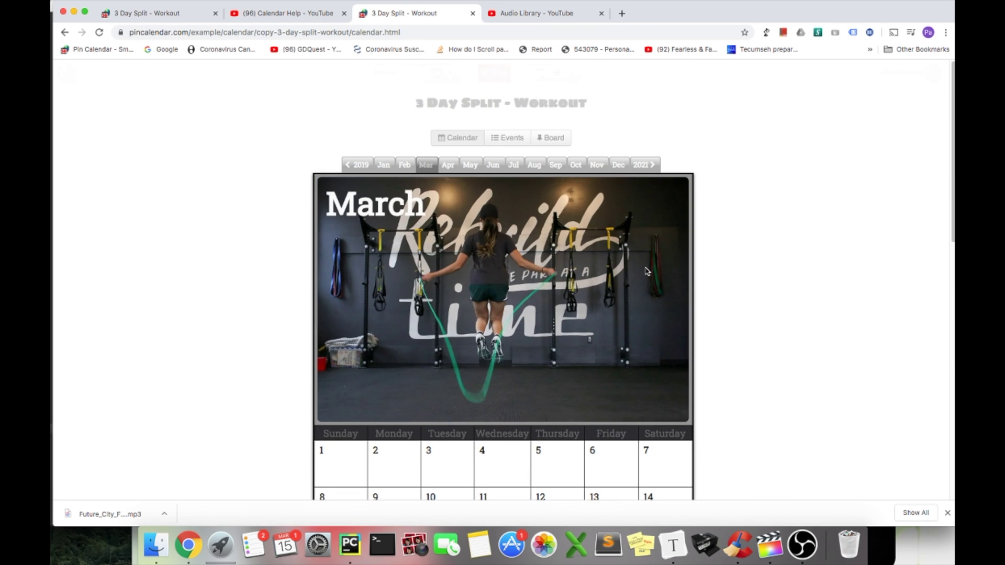
Step: Reopen the forked calendar's options, turn on inheriting events from the parent calendar and save it
click(571, 74)
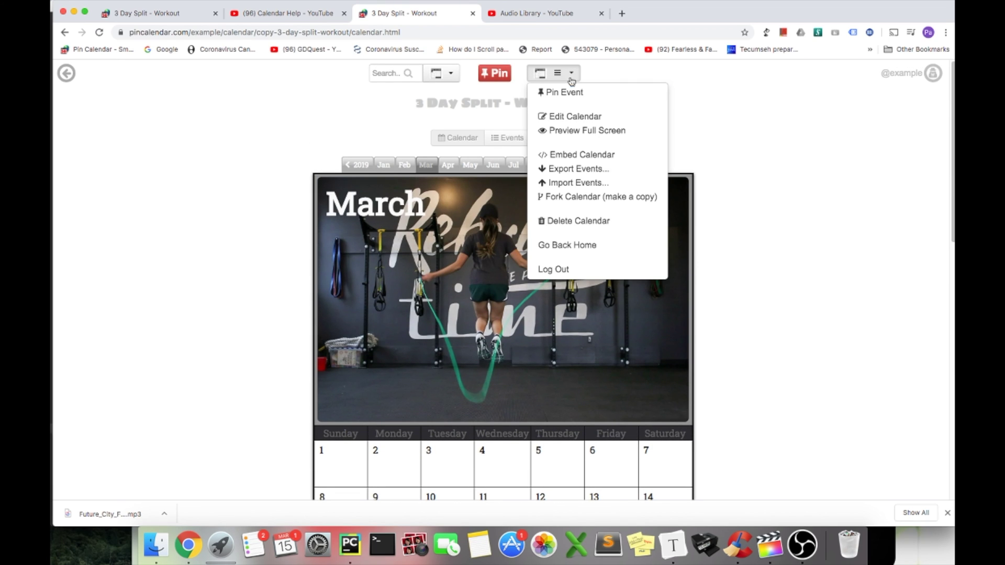
click(570, 116)
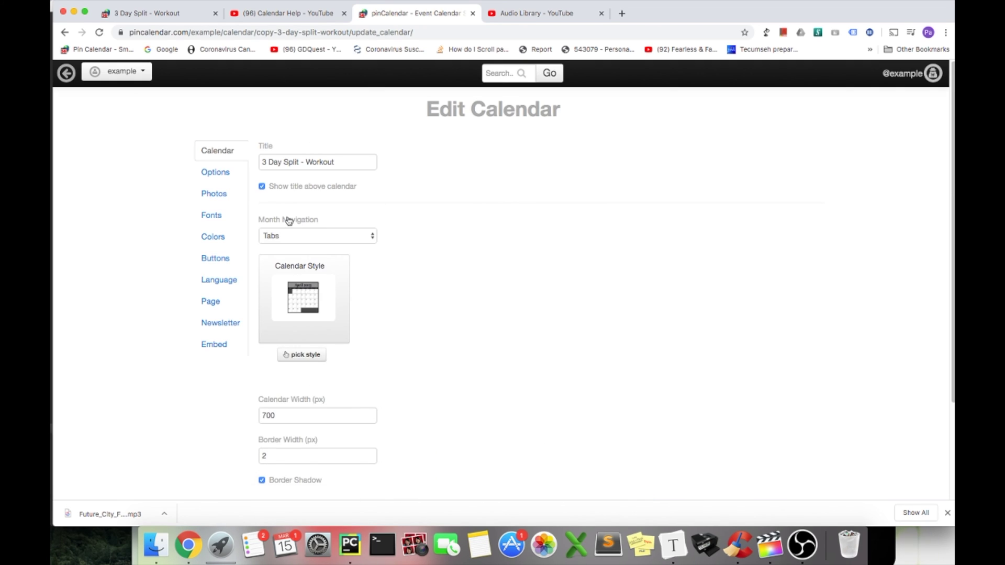
click(225, 173)
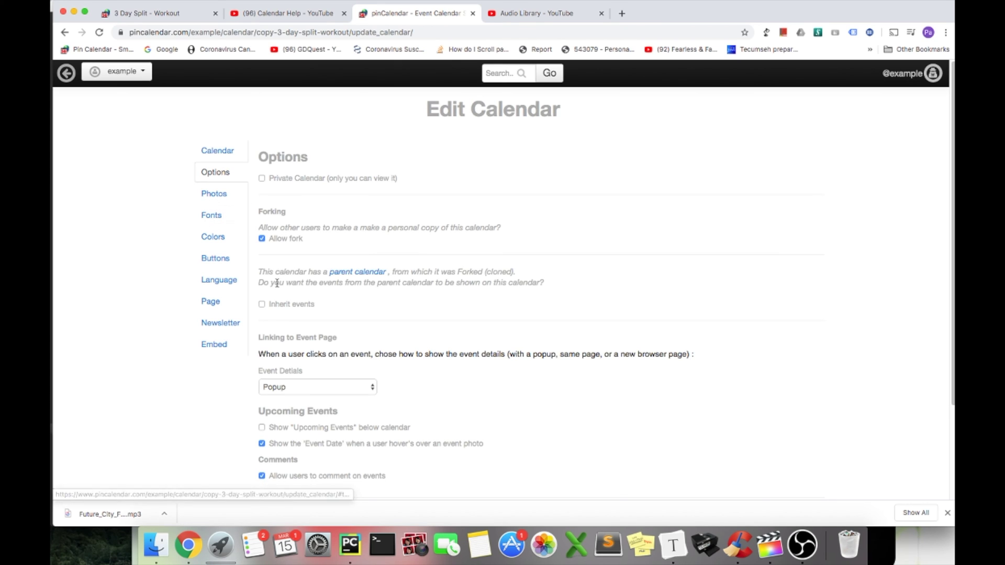
scroll(534, 283, down, 2)
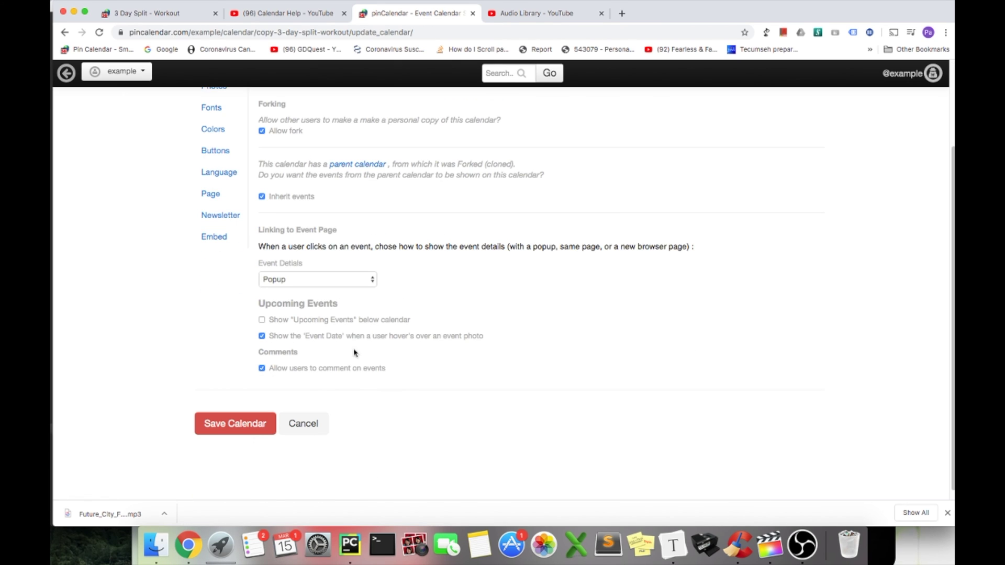
click(265, 422)
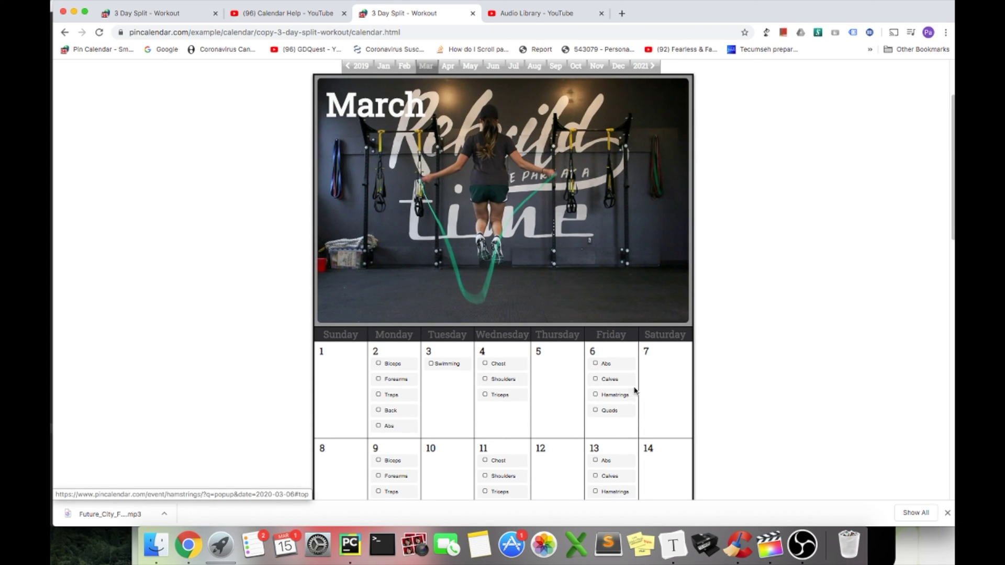
Step: Review the exercise details of the March 4 Chest event and the March 2 Traps event
click(509, 365)
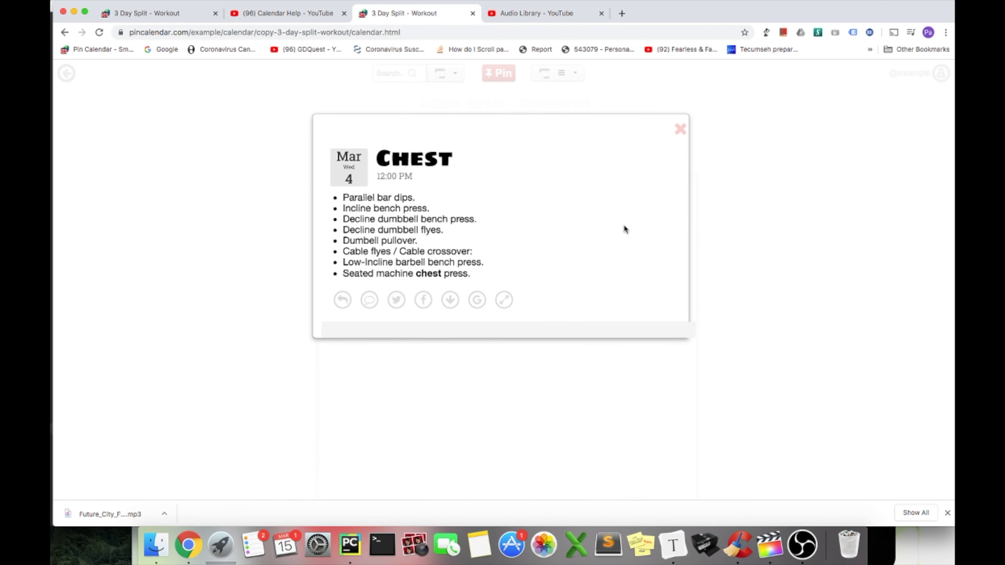
click(679, 128)
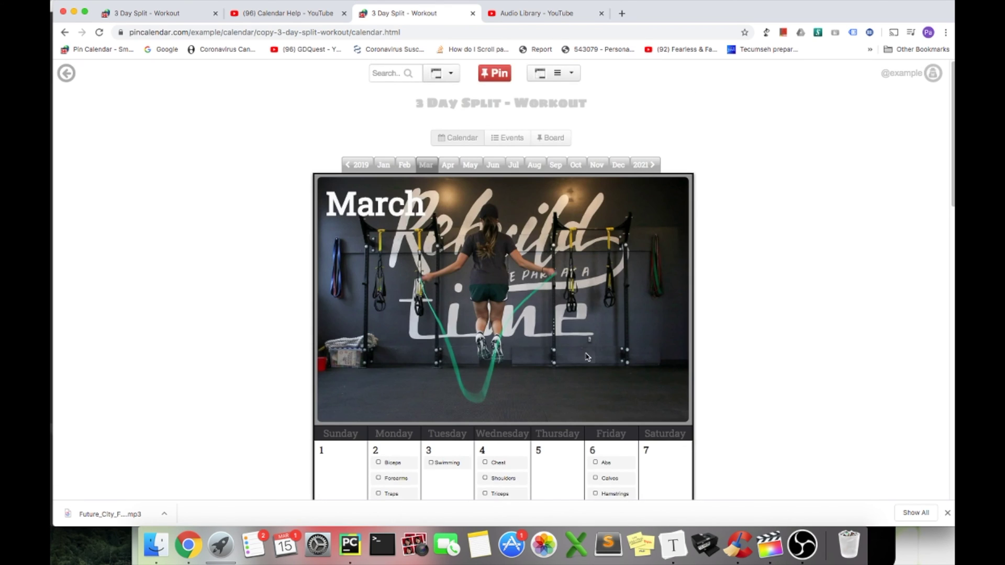
scroll(577, 360, down, 2)
scroll(576, 360, down, 3)
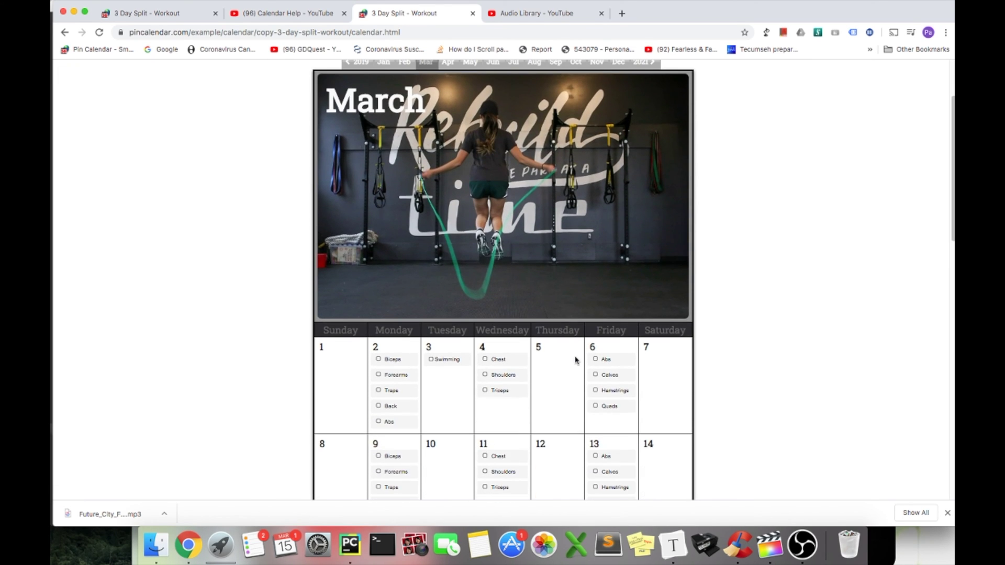
scroll(576, 360, up, 3)
scroll(575, 360, down, 2)
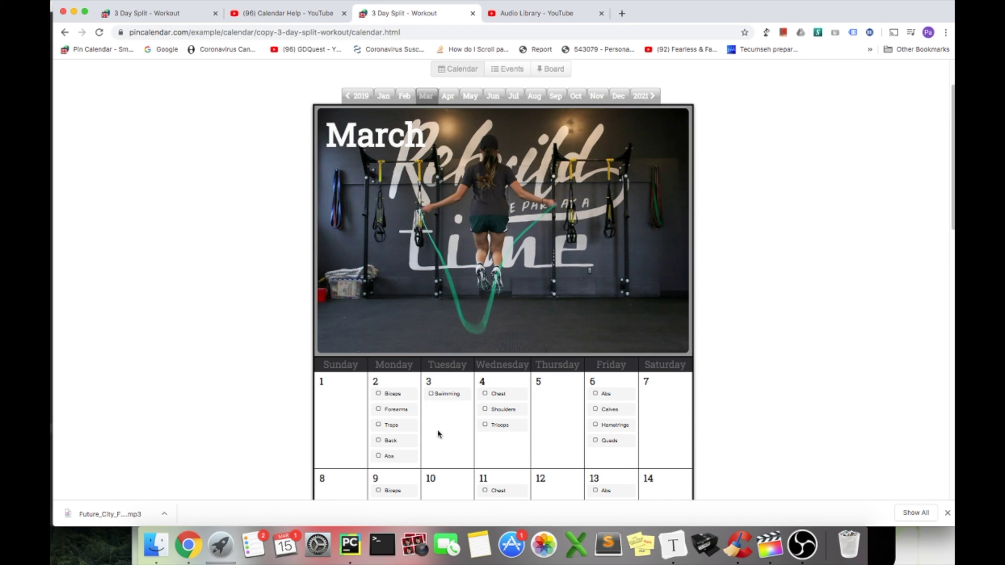
click(406, 425)
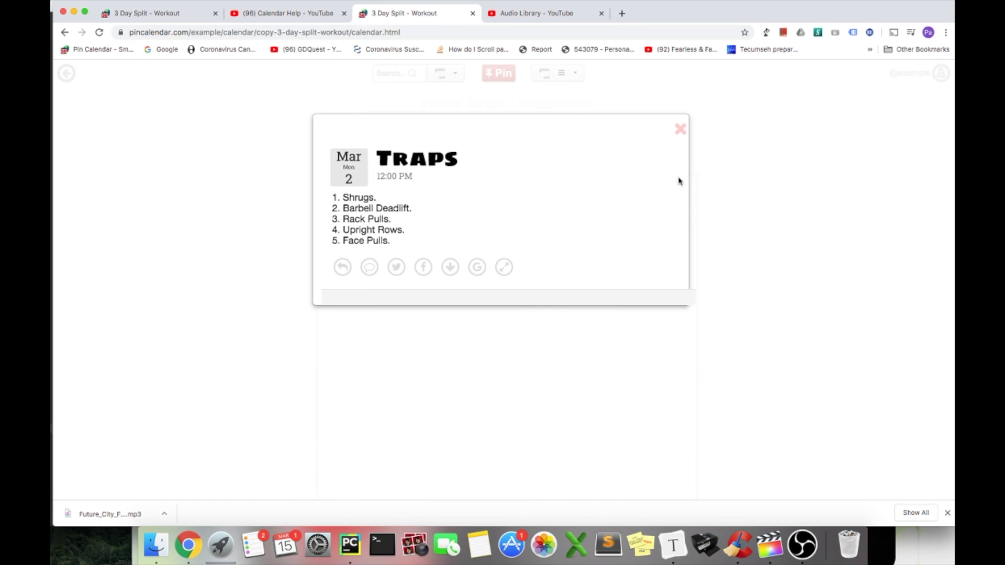
click(680, 129)
scroll(626, 359, down, 4)
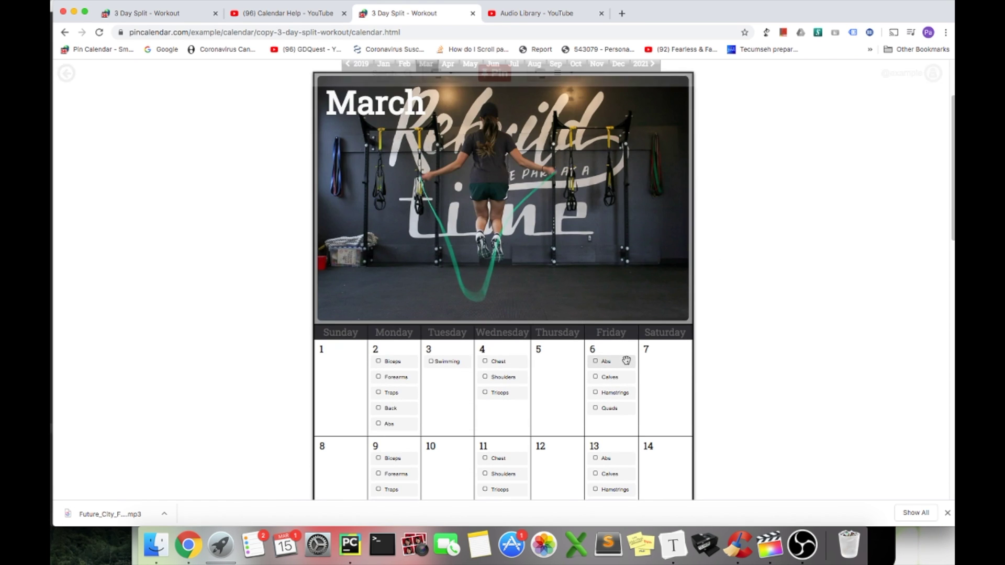
scroll(626, 360, down, 1)
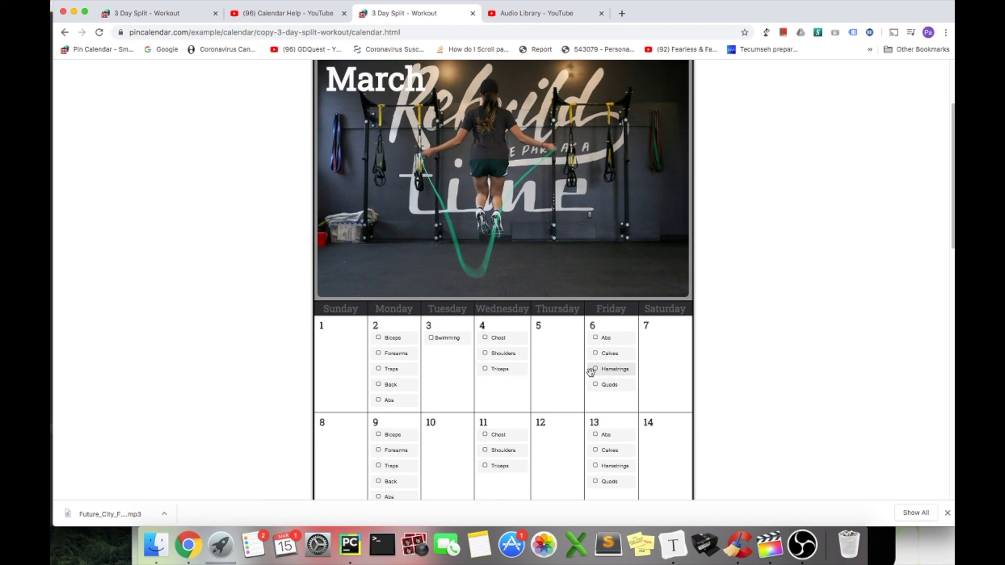
Step: Add a new event titled "Running" on March 5, 2020 and save it
click(559, 331)
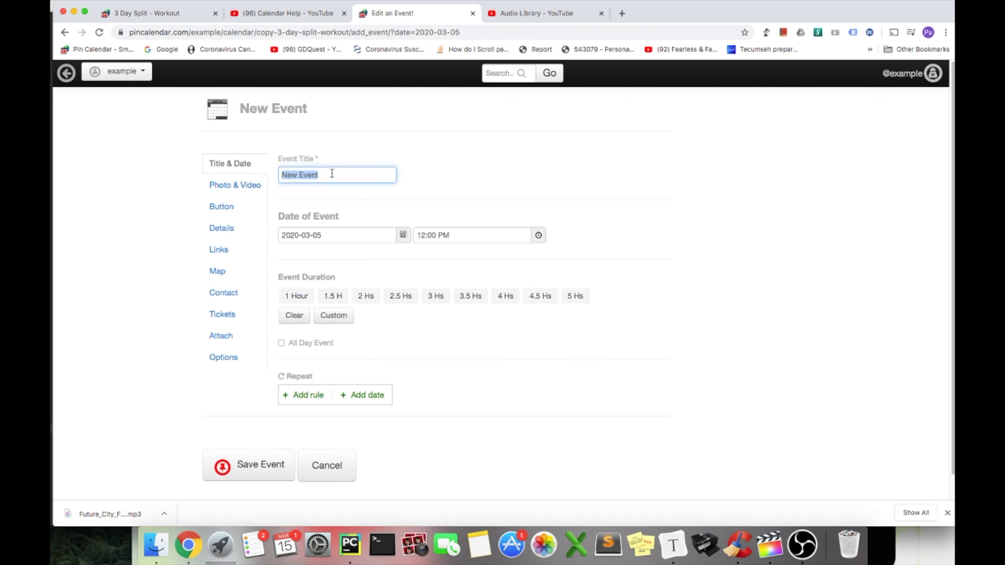
text(Sw)
key(BackSpace)
key(BackSpace)
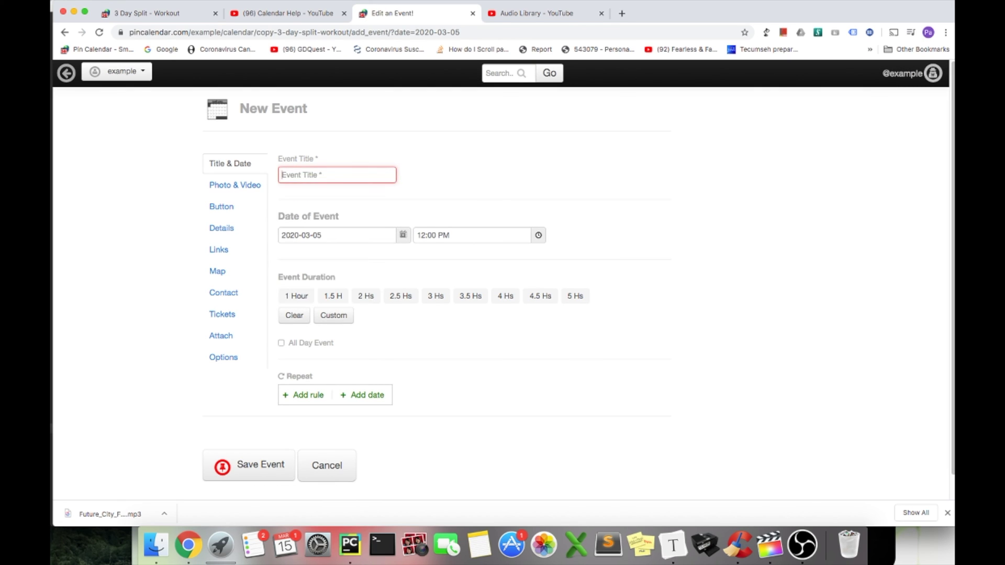
text(Running)
click(220, 466)
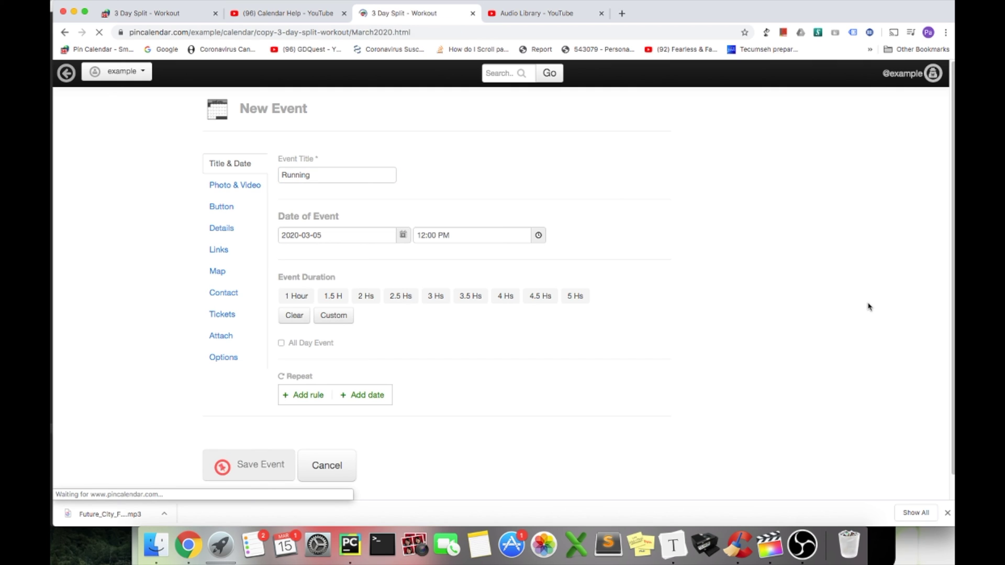
Step: Open the March 5 Running event and mark it as completed
scroll(828, 311, down, 1)
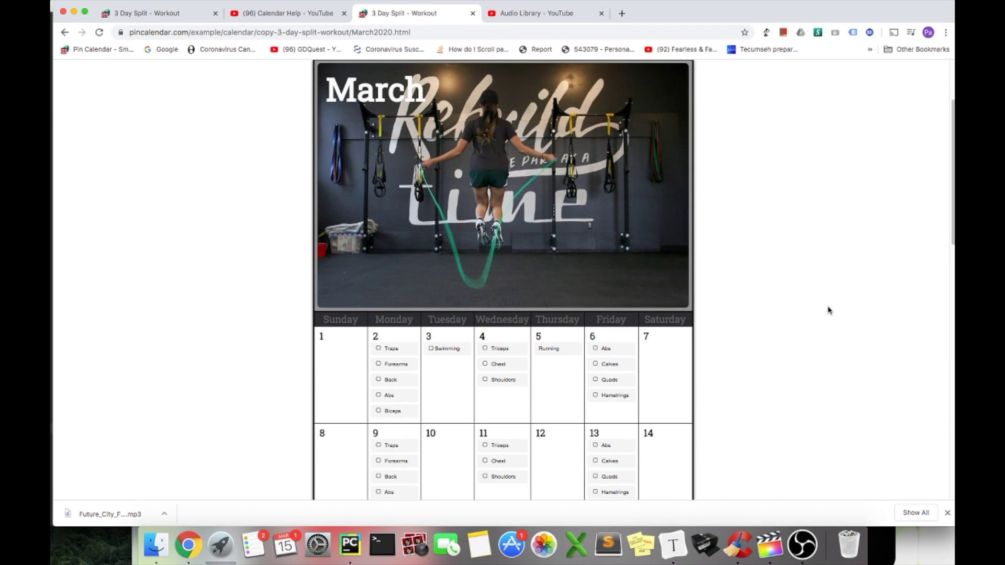
click(563, 355)
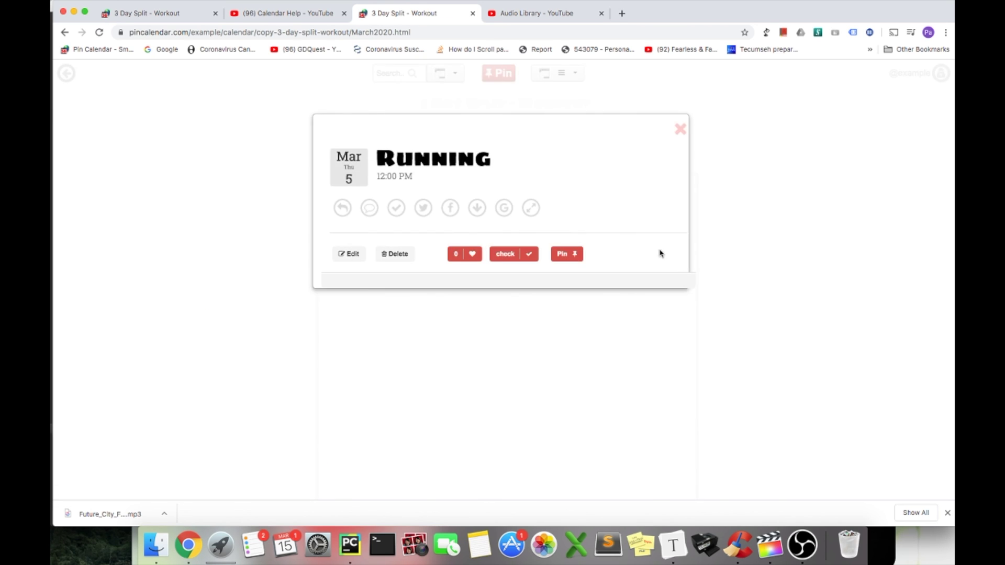
click(505, 254)
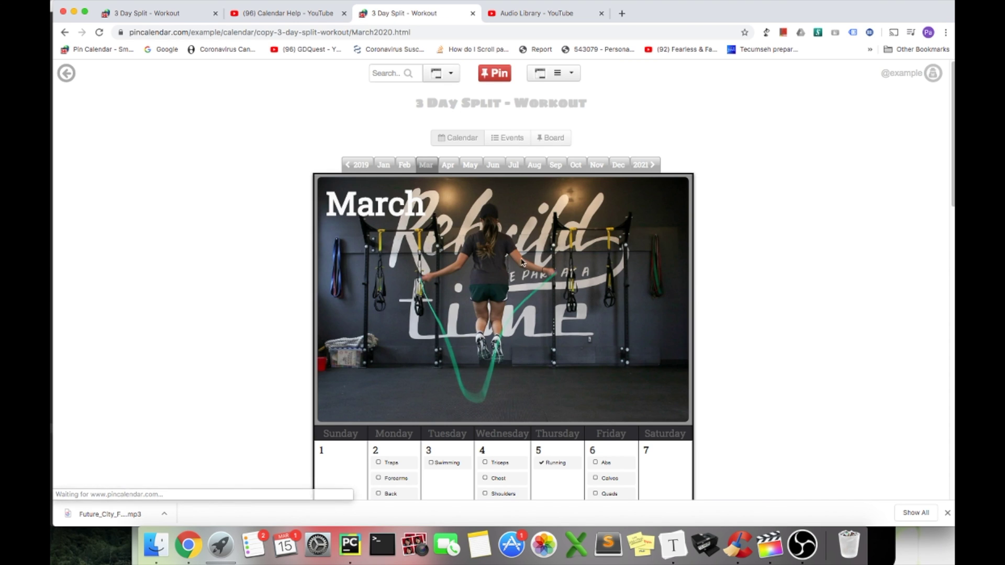
Step: Add the to-do task "bring water" to the Running event, delete its duplicate entry and close the event
click(557, 465)
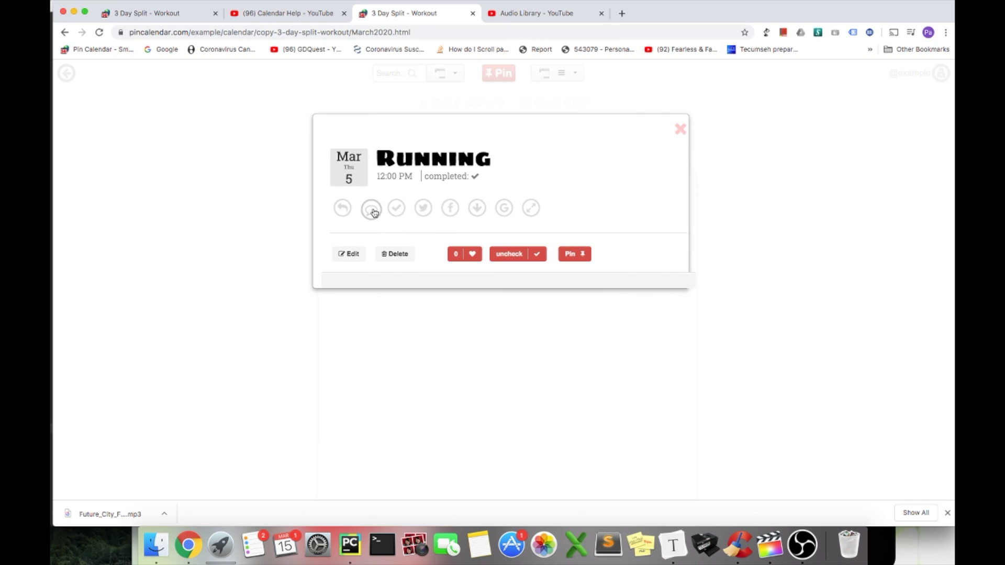
click(370, 208)
click(397, 288)
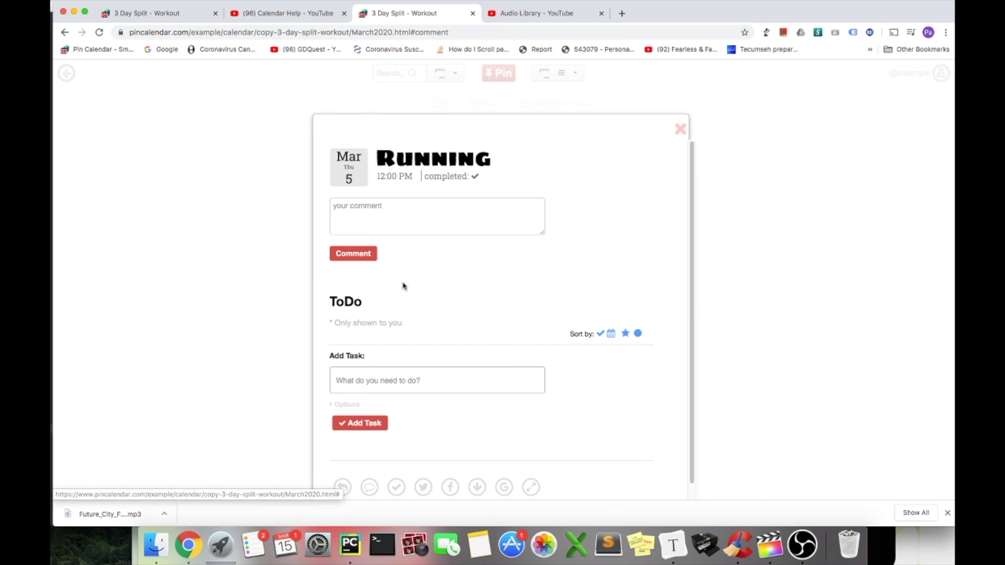
click(404, 386)
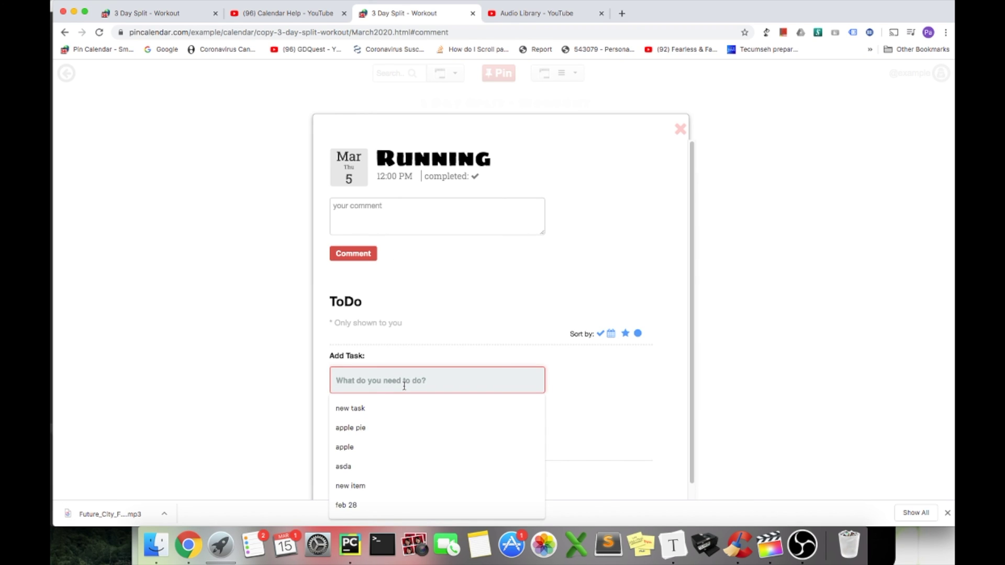
click(479, 338)
click(441, 386)
text(bring water)
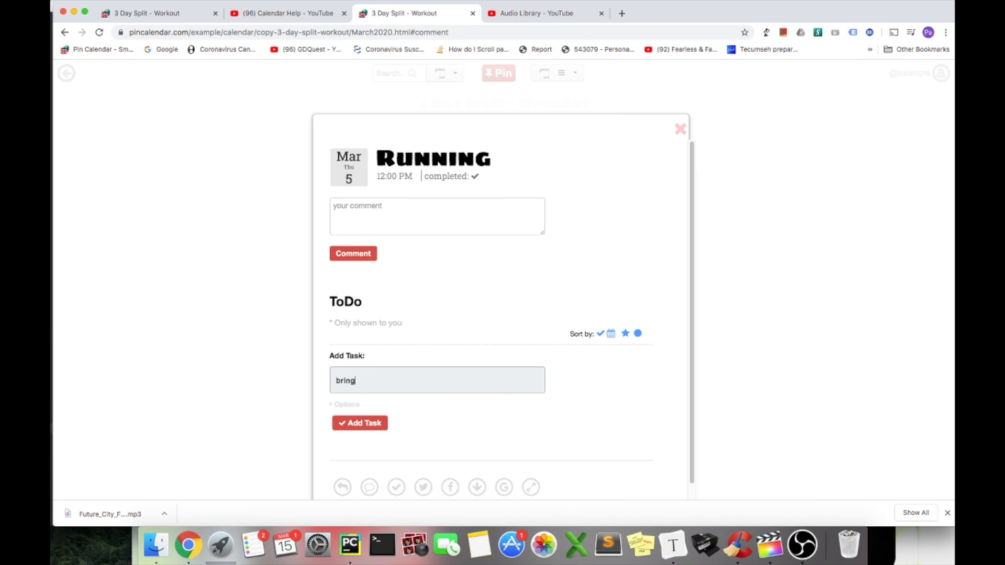
click(367, 430)
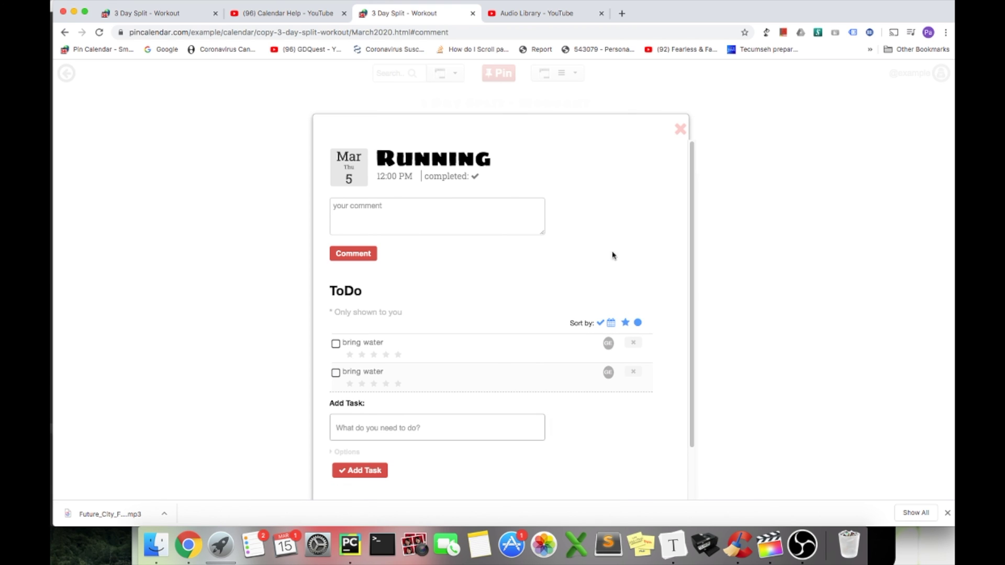
click(633, 372)
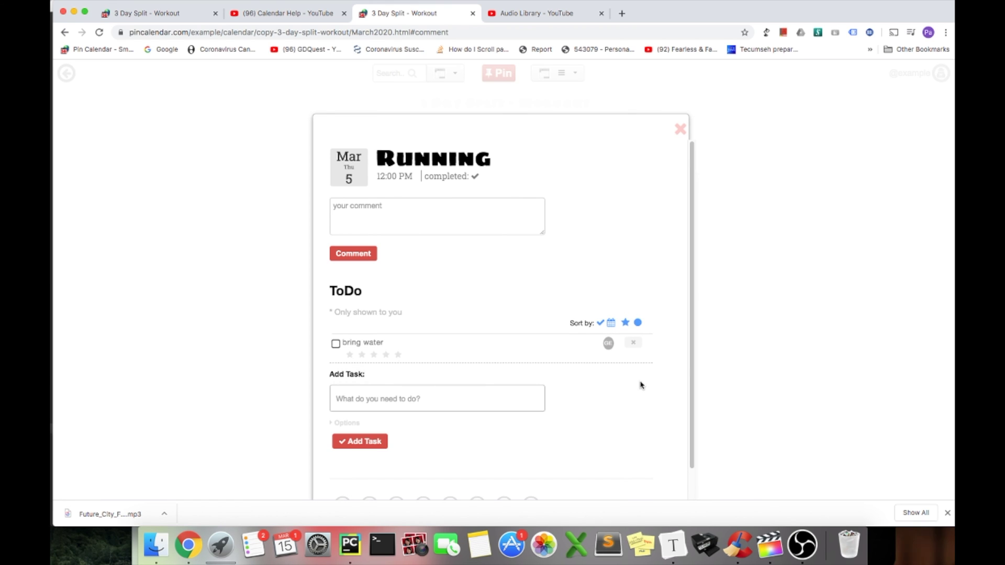
click(681, 127)
Step: Remove the completed mark from the March 5 Running event and view the event's details once more
scroll(821, 325, down, 5)
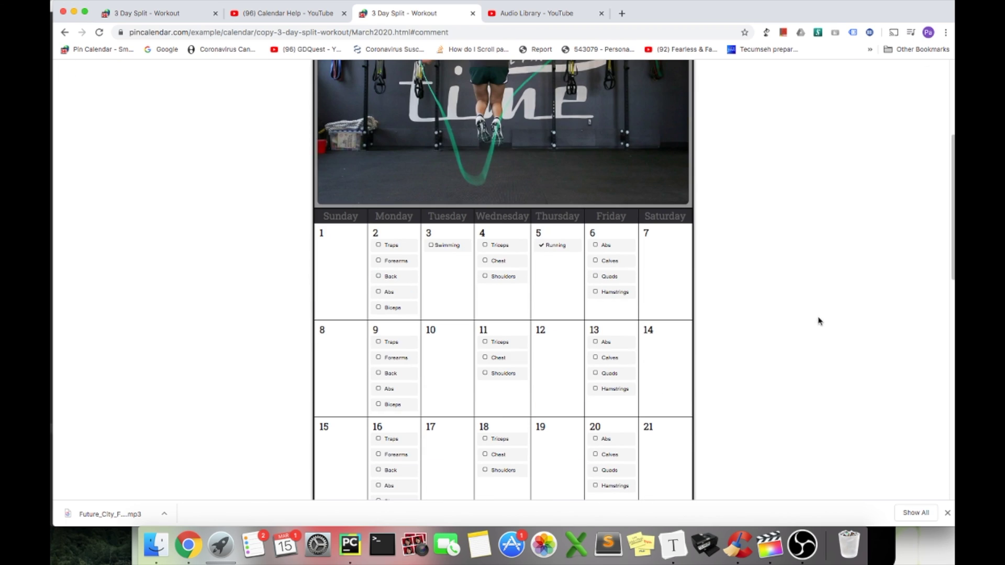
click(559, 245)
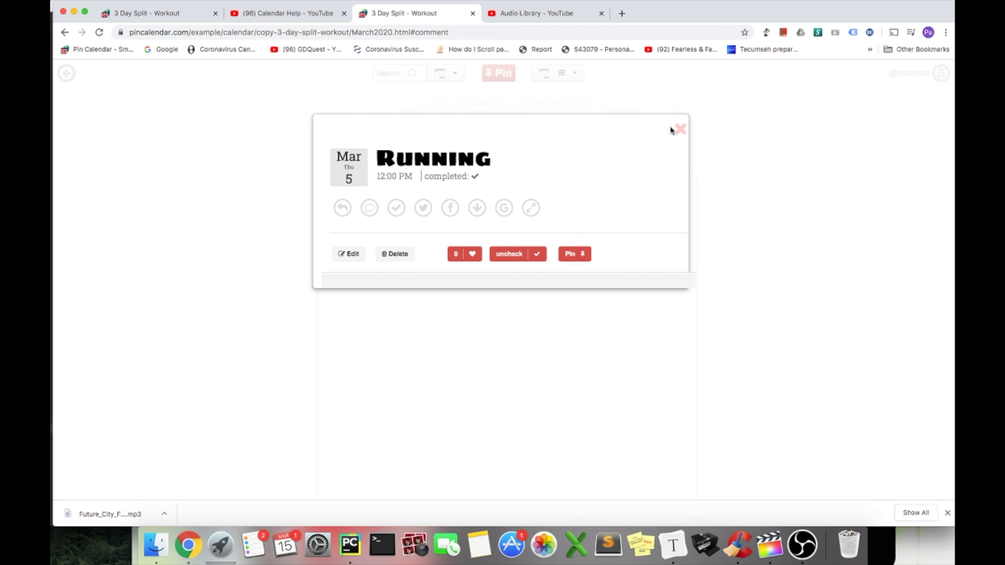
click(522, 254)
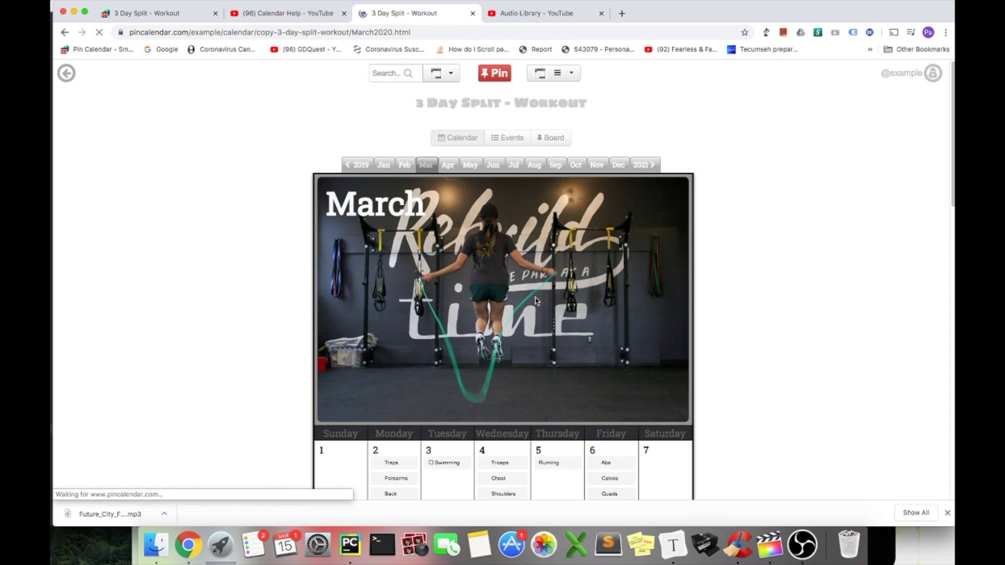
click(548, 464)
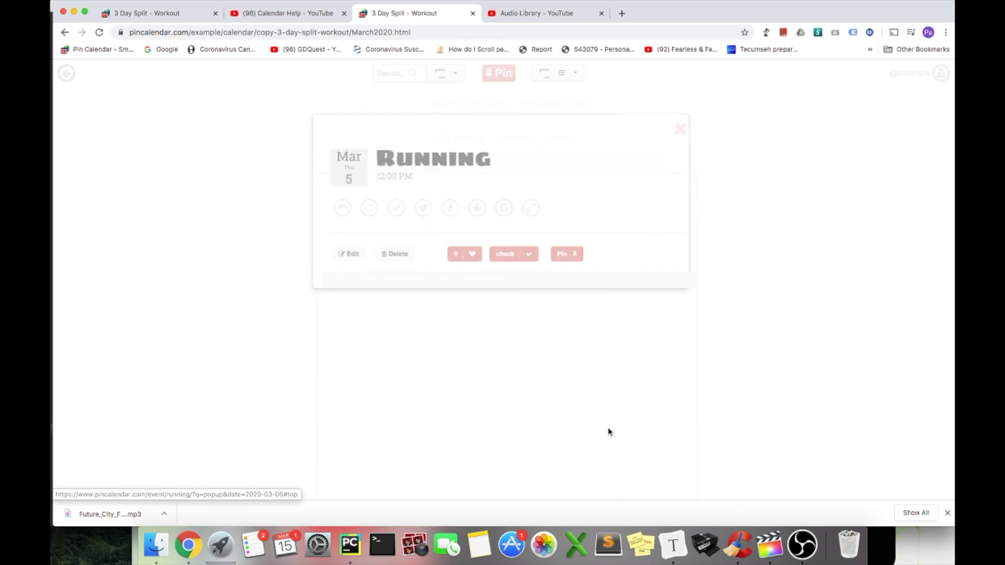
click(680, 130)
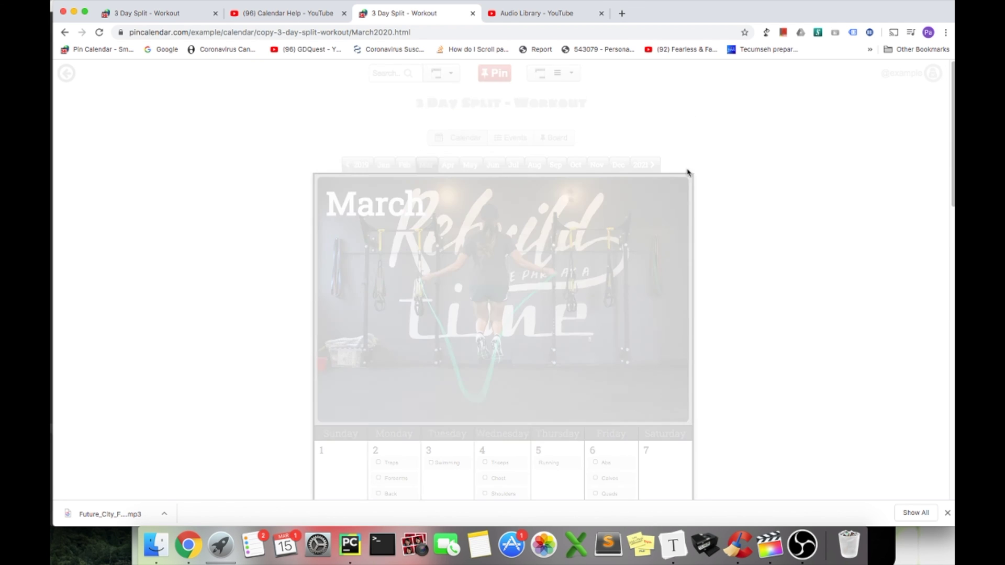